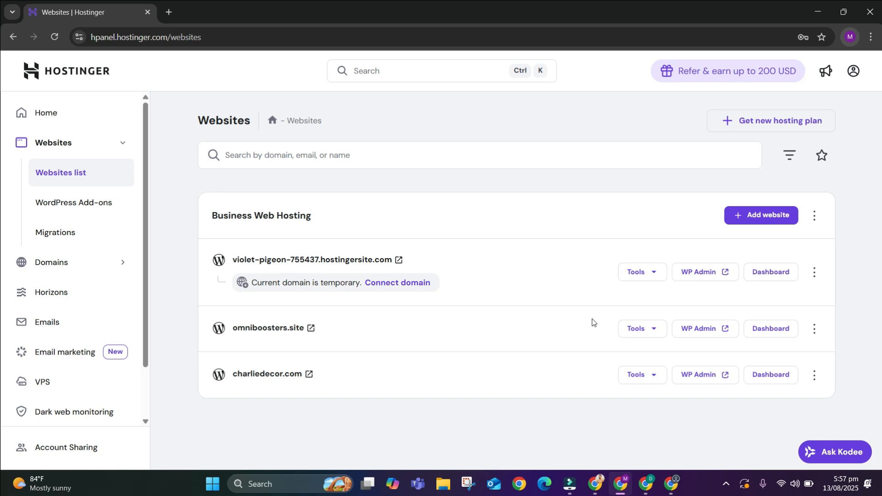
Step: Open the restore and download options in the backups of the omniboosters.site website
{"action": "left_click", "coordinate": [766, 336]}
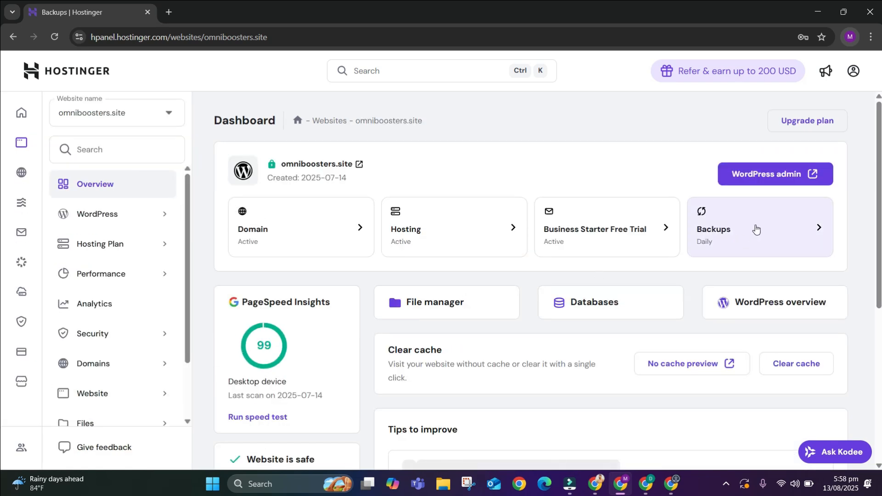
{"action": "left_click", "coordinate": [735, 251]}
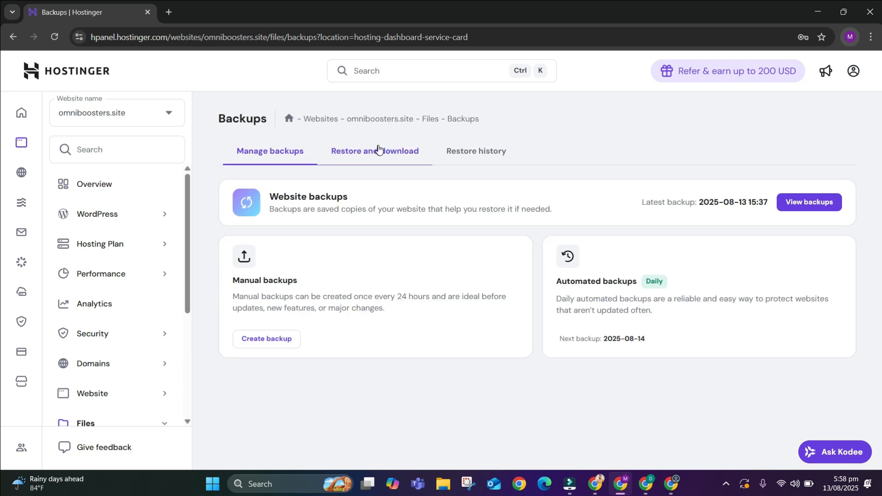
{"action": "left_click", "coordinate": [378, 148]}
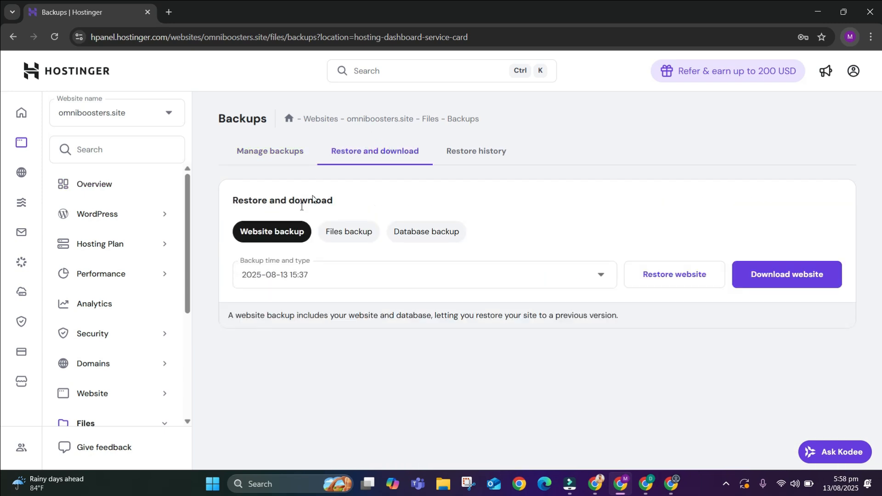
{"action": "left_click", "coordinate": [372, 268]}
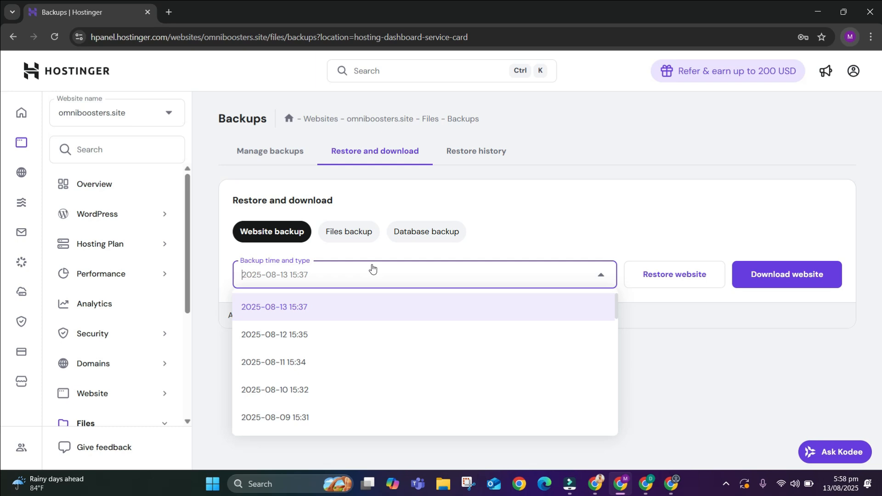
{"action": "left_click", "coordinate": [295, 312]}
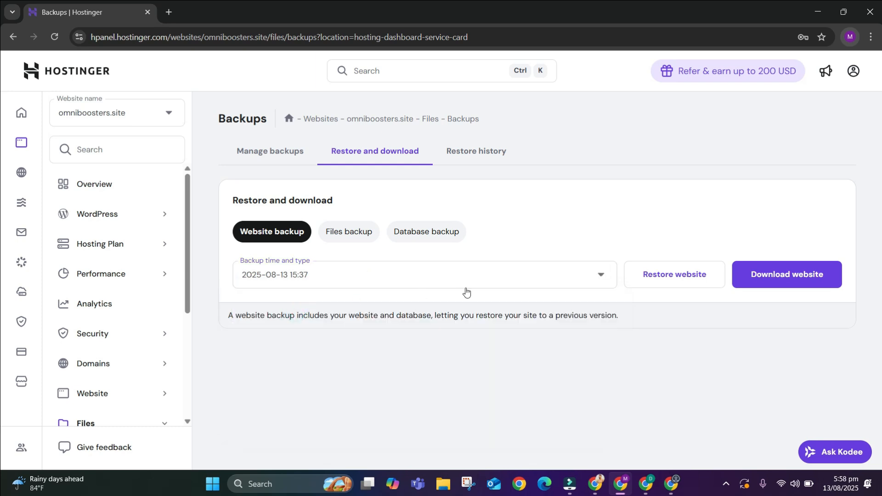
{"action": "left_click", "coordinate": [793, 280]}
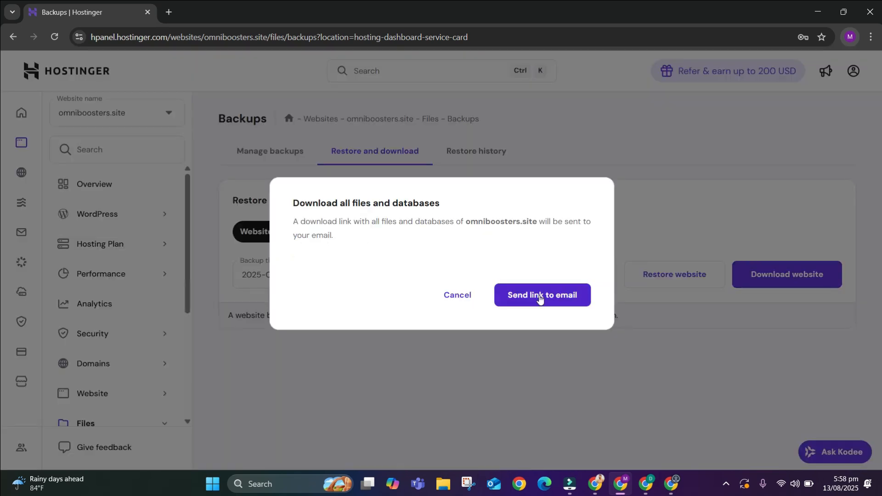
{"action": "left_click", "coordinate": [540, 297]}
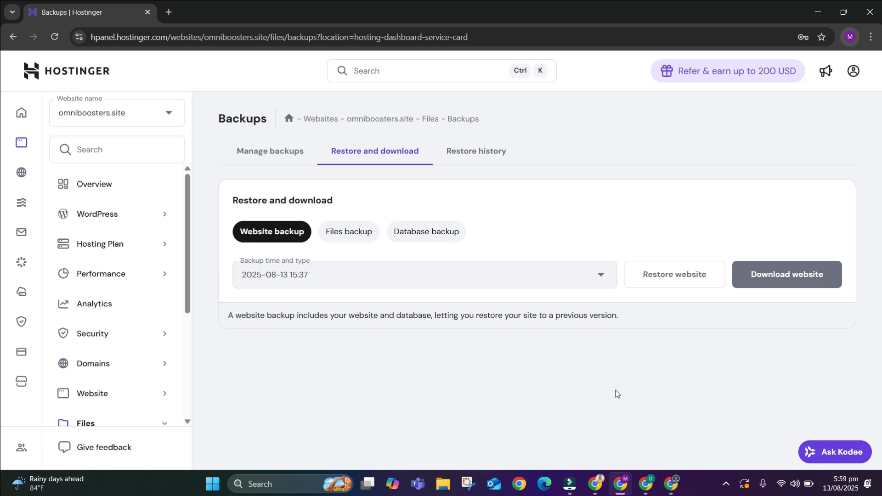
{"action": "left_click", "coordinate": [871, 7]}
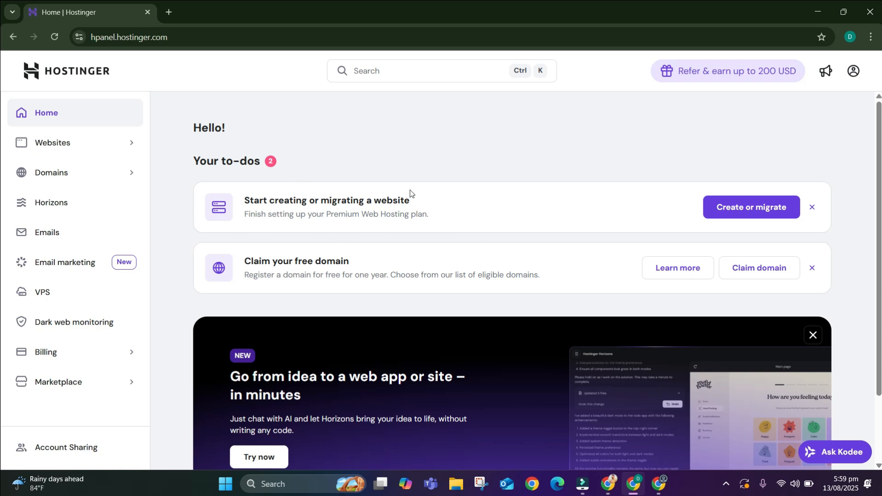
Step: Start creating a website on the unused hosting plan, skipping the introductory question and choosing an empty PHP/HTML website
{"action": "left_click", "coordinate": [741, 203]}
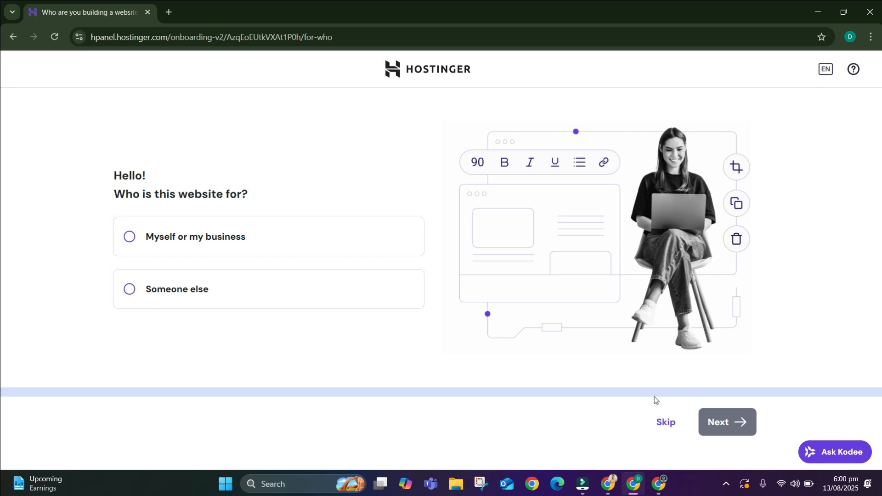
{"action": "left_click", "coordinate": [660, 426]}
{"action": "left_click", "coordinate": [659, 427]}
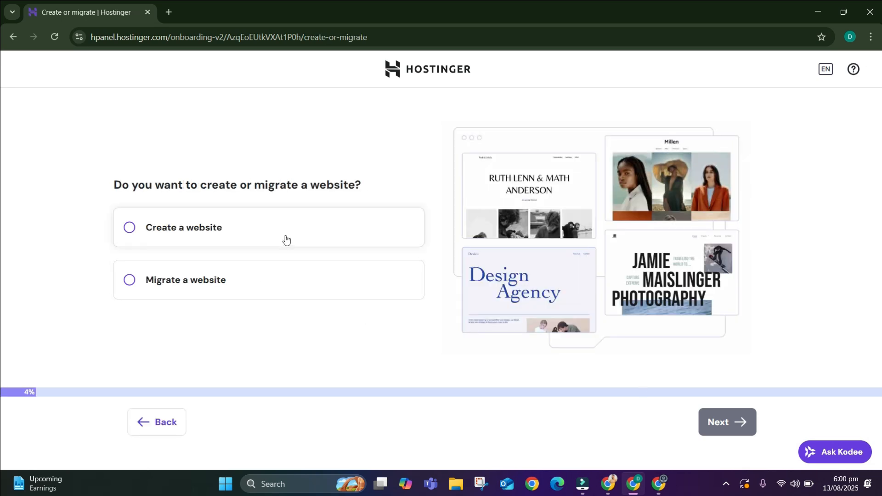
{"action": "left_click", "coordinate": [237, 231]}
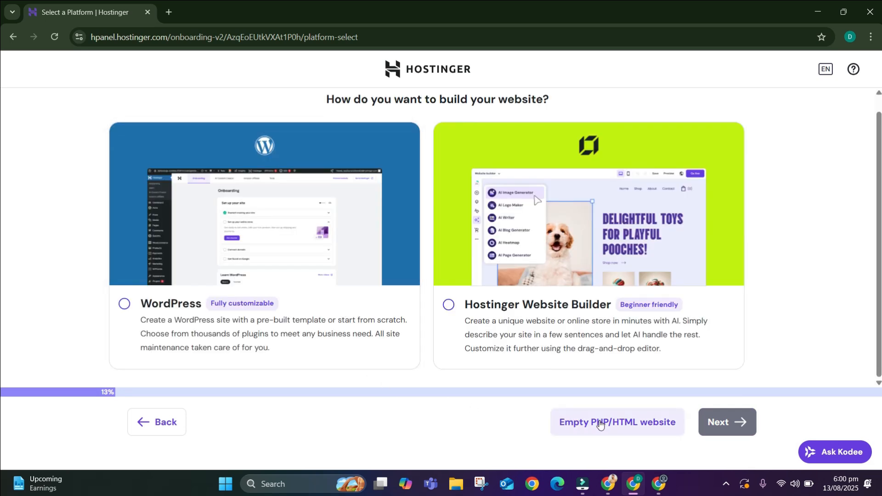
{"action": "left_click", "coordinate": [626, 425]}
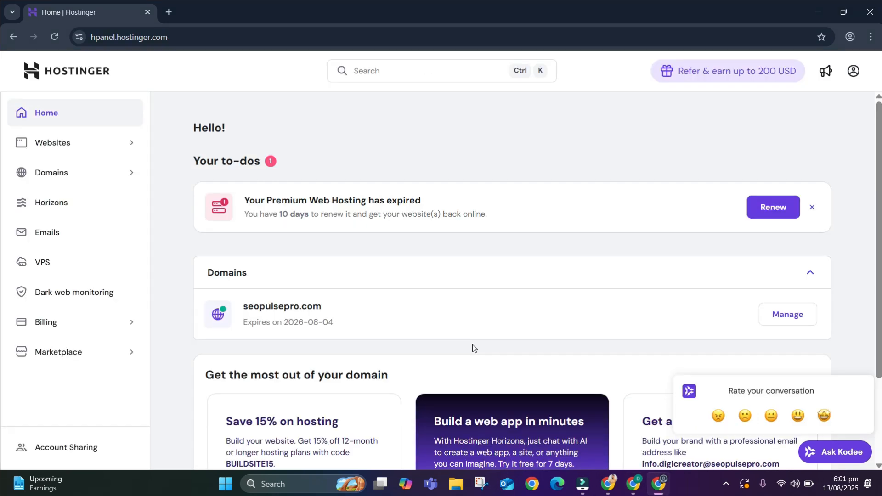
Step: Delete the seopulsepro.com website from the expired Premium Web Hosting plan in the old account
{"action": "scroll", "coordinate": [528, 311], "scroll_direction": "down", "scroll_amount": 1}
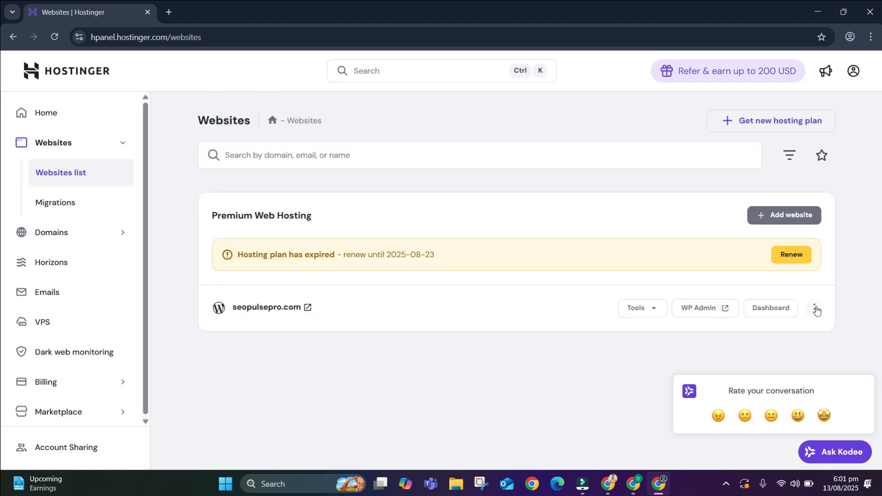
{"action": "left_click", "coordinate": [815, 309]}
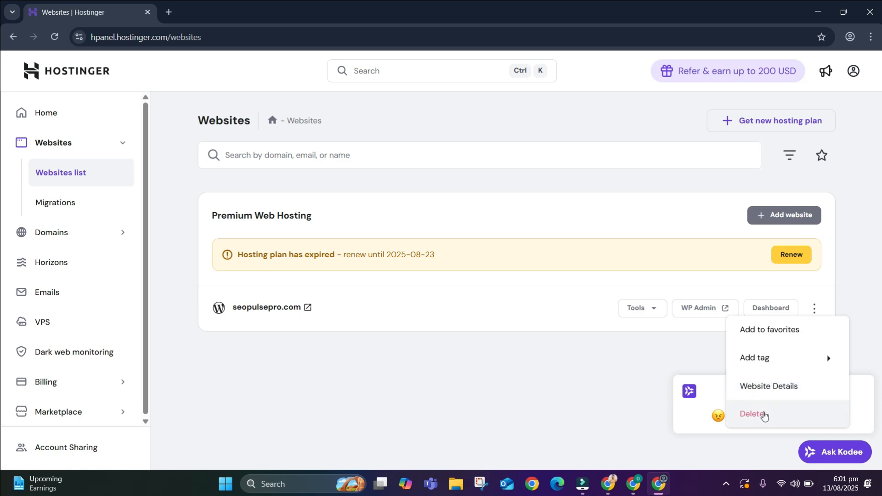
{"action": "left_click", "coordinate": [762, 414]}
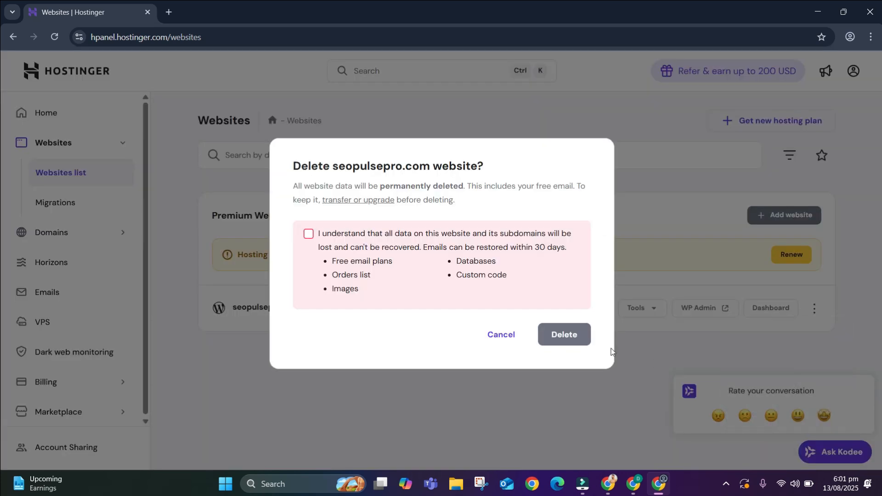
{"action": "left_click", "coordinate": [501, 332]}
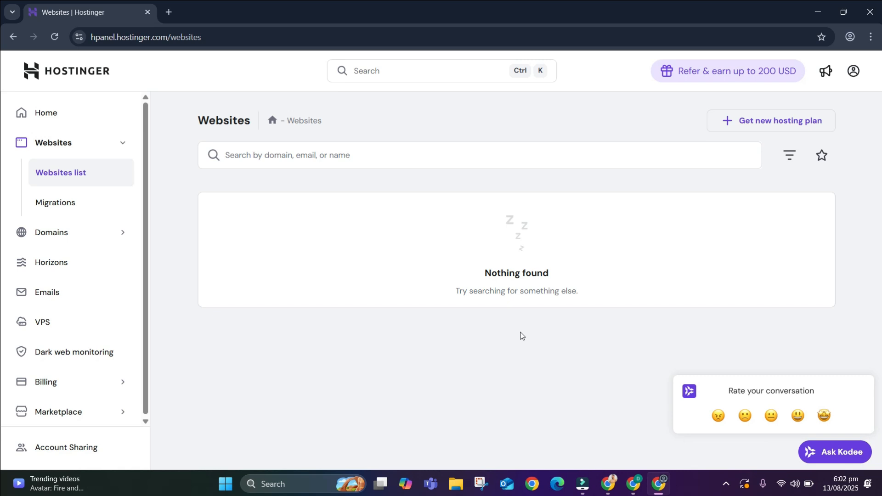
Step: Open the Kodee assistant chat ready for writing a question
{"action": "left_click", "coordinate": [838, 460]}
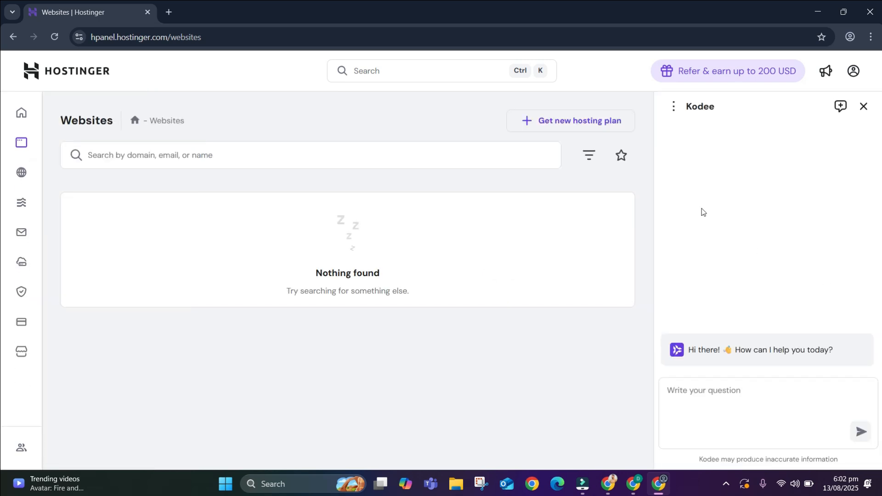
{"action": "left_click", "coordinate": [723, 390]}
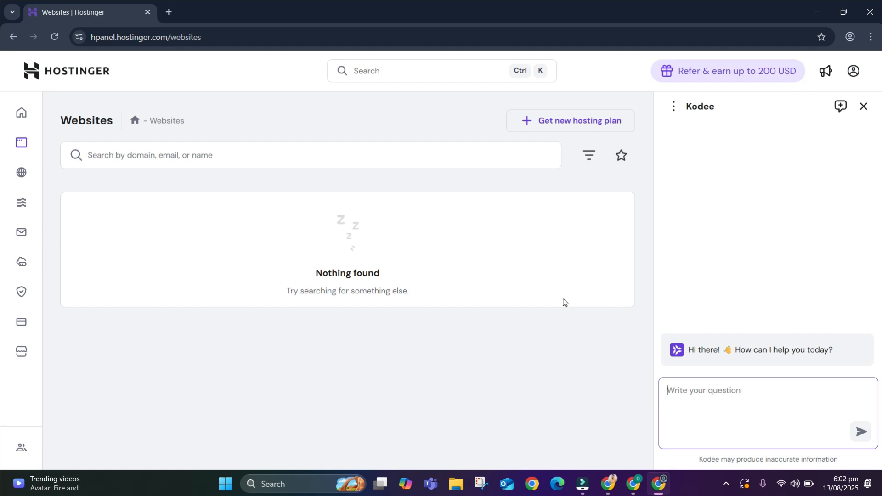
Step: Switch to the new account's website setup and choose seopulsepro.com as the website's domain name
{"action": "mouse_move", "coordinate": [633, 484]}
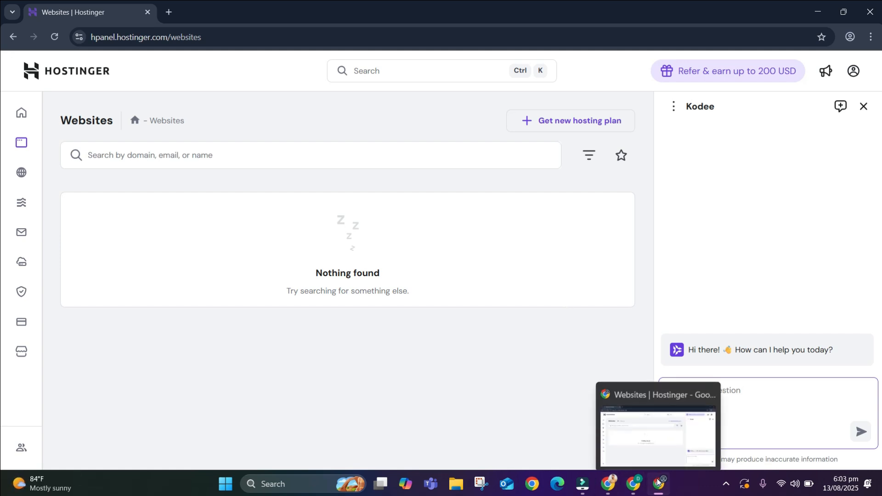
{"action": "left_click", "coordinate": [639, 415]}
{"action": "left_click", "coordinate": [451, 286]}
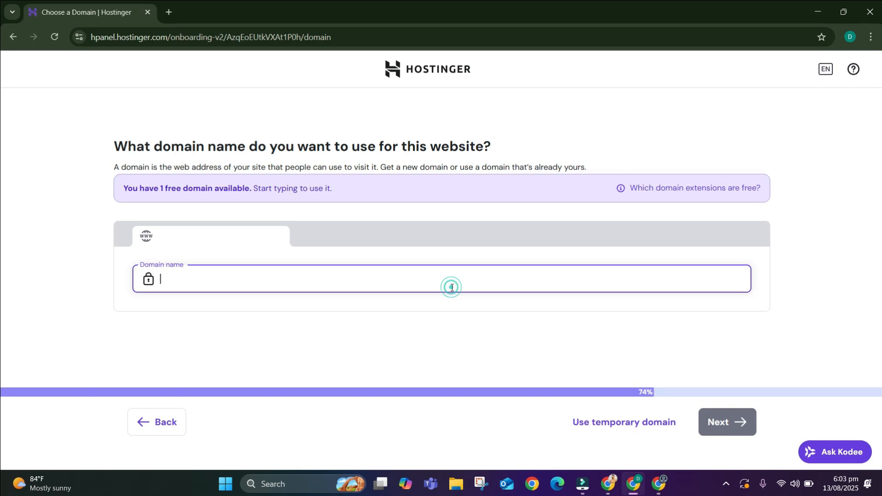
{"action": "type", "text": "seopulsepro.com"}
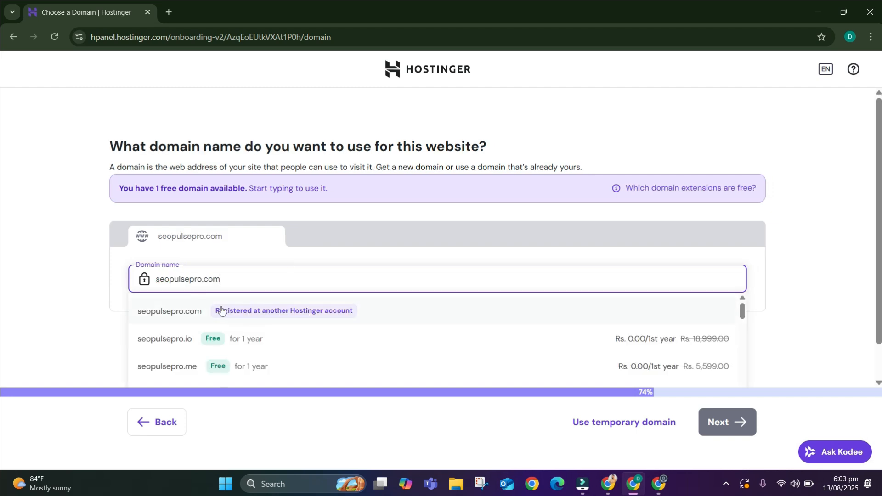
{"action": "left_click", "coordinate": [307, 315]}
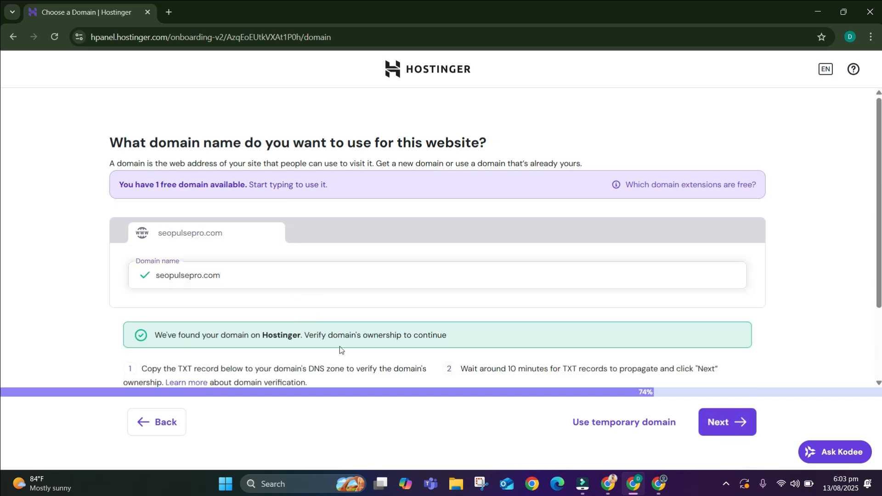
Step: Copy the TXT record value given for verifying ownership of seopulsepro.com
{"action": "scroll", "coordinate": [340, 346], "scroll_direction": "down", "scroll_amount": 3}
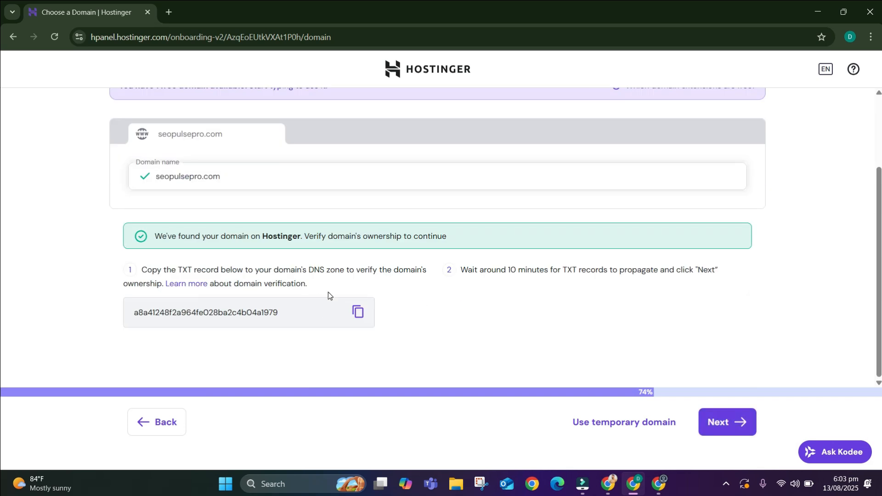
{"action": "left_click", "coordinate": [360, 311]}
{"action": "left_click", "coordinate": [361, 312]}
Step: Switch to the old account's window, close the assistant chat and open the DNS records of seopulsepro.com from the domain portfolio
{"action": "left_click", "coordinate": [658, 483]}
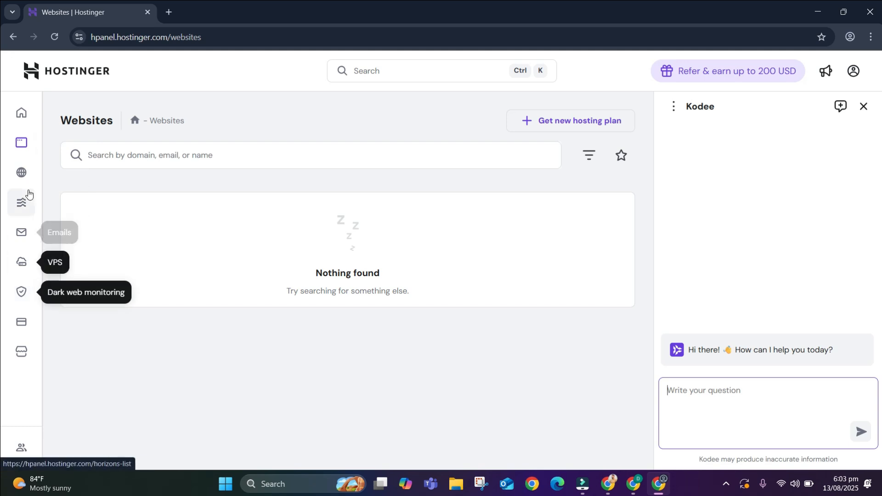
{"action": "left_click", "coordinate": [18, 179]}
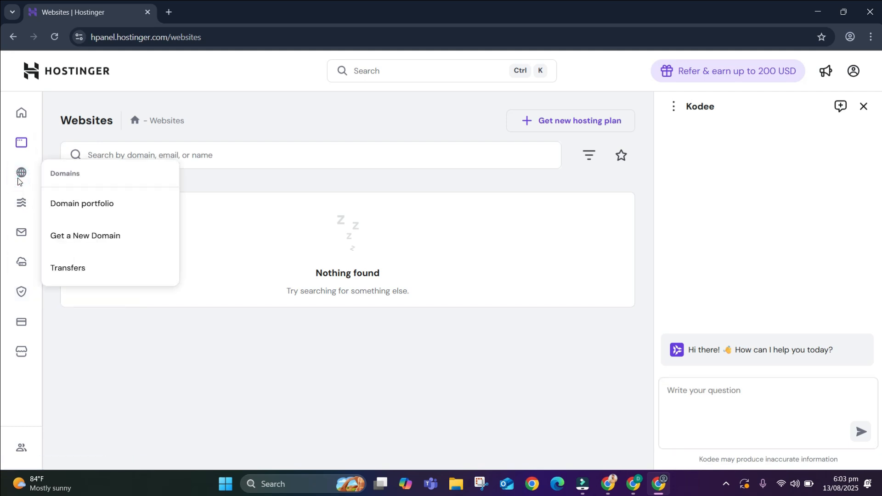
{"action": "left_click", "coordinate": [125, 204]}
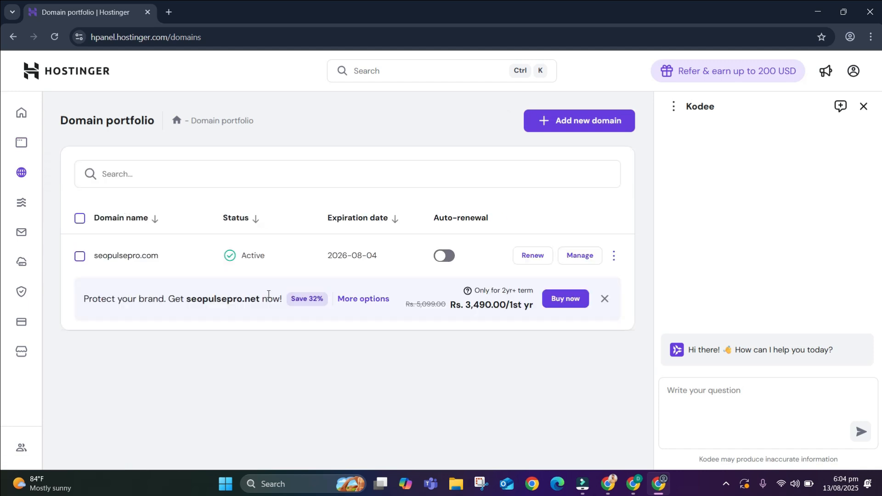
{"action": "left_click", "coordinate": [857, 112]}
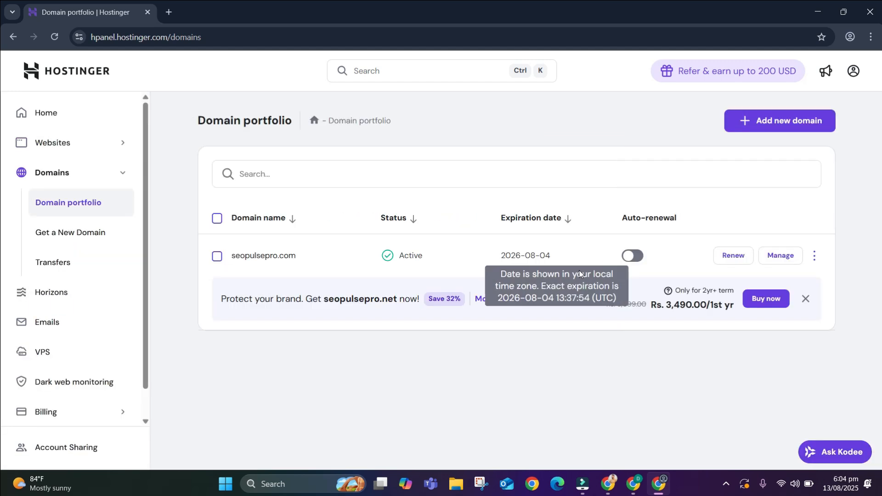
{"action": "left_click", "coordinate": [789, 259]}
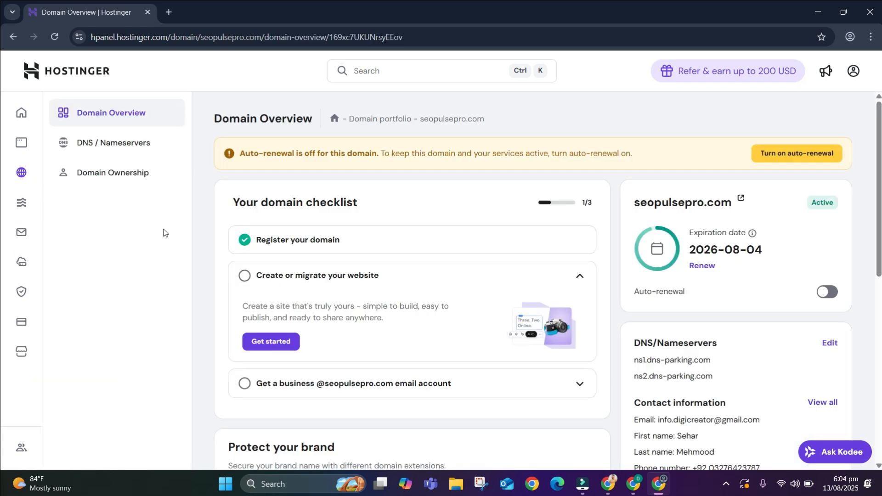
{"action": "left_click", "coordinate": [119, 153]}
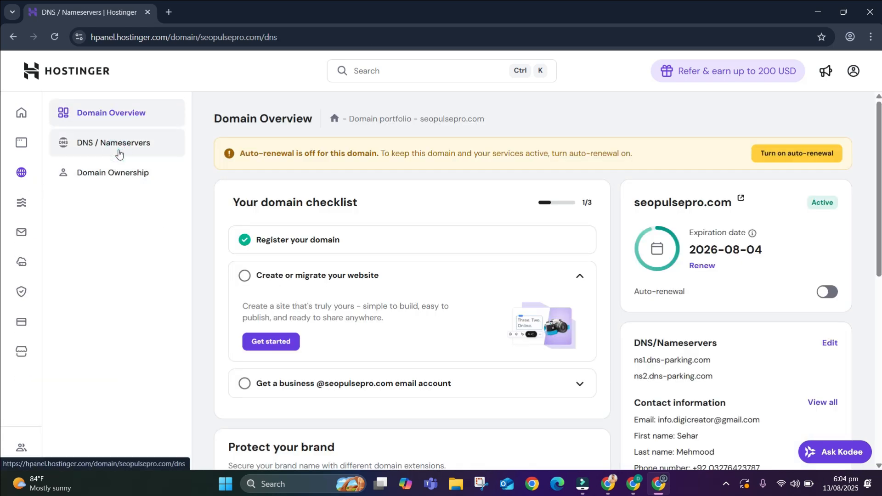
{"action": "scroll", "coordinate": [353, 337], "scroll_direction": "down", "scroll_amount": 3}
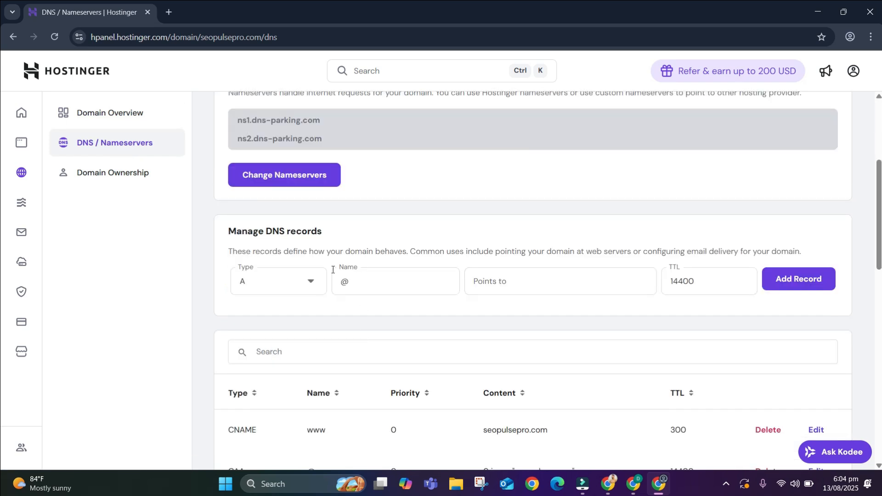
Step: Add a TXT record named @ with the copied verification value and TTL 14400, and return to the new account's domain setup
{"action": "left_click", "coordinate": [278, 281]}
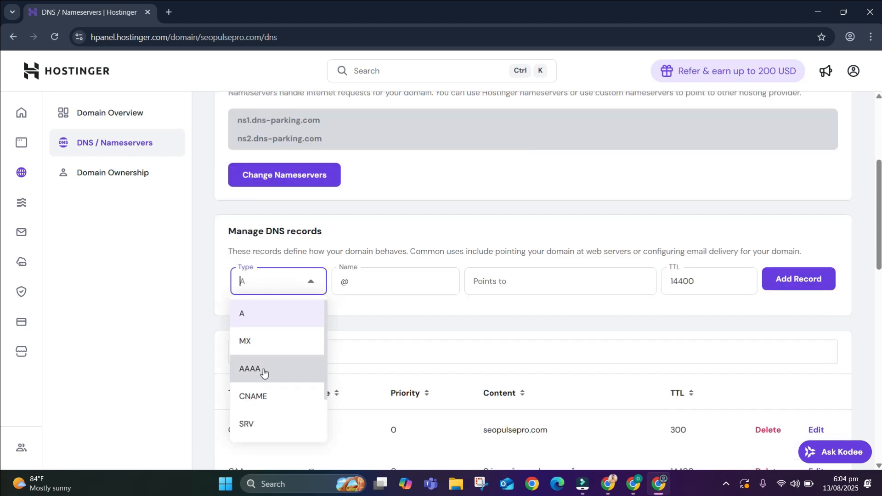
{"action": "scroll", "coordinate": [261, 368], "scroll_direction": "down", "scroll_amount": 2}
{"action": "left_click", "coordinate": [262, 391]}
{"action": "left_click", "coordinate": [509, 285]}
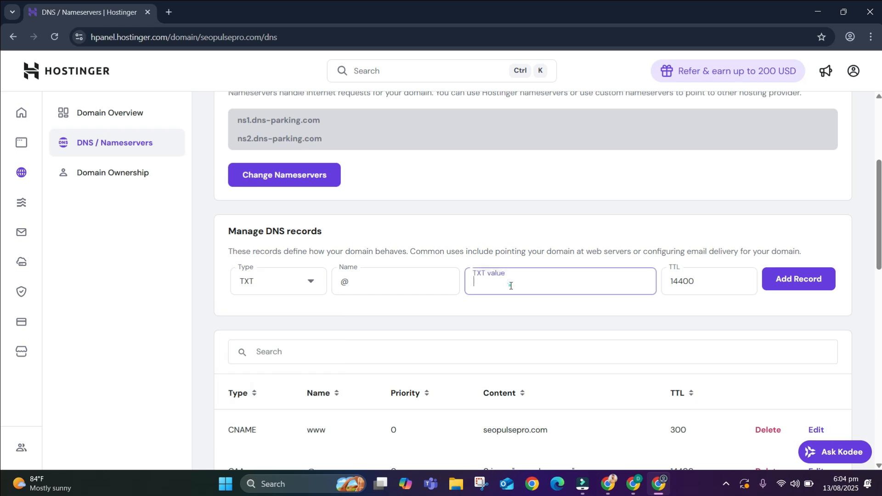
{"action": "key", "text": "ctrl+v"}
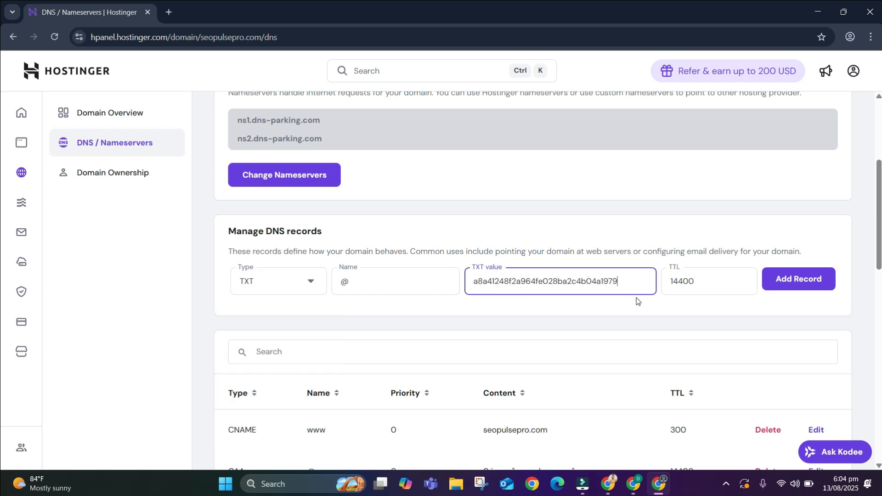
{"action": "left_click", "coordinate": [777, 275]}
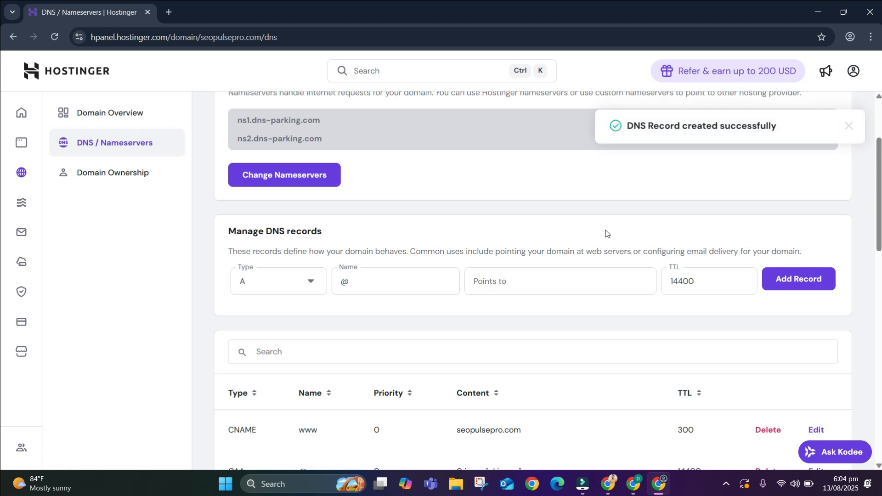
{"action": "left_click", "coordinate": [633, 483]}
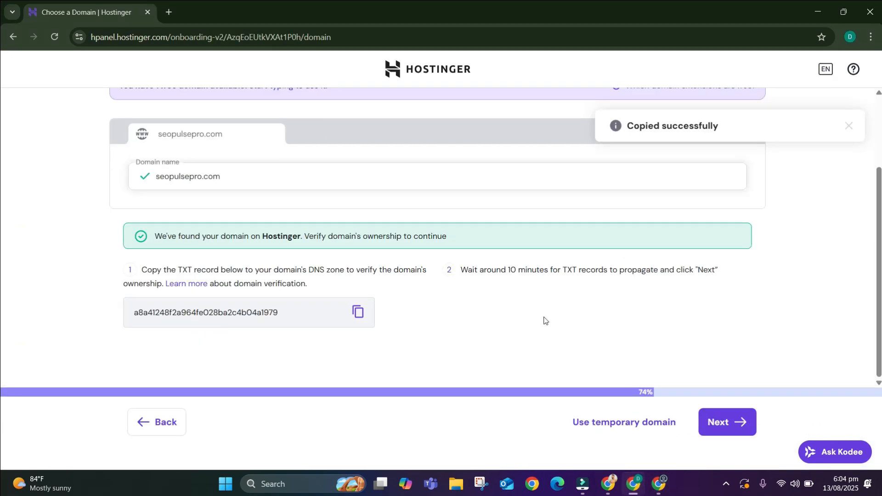
Step: Continue past the domain verification, choose United Kingdom as the data center country and complete the website setup
{"action": "left_click", "coordinate": [720, 422]}
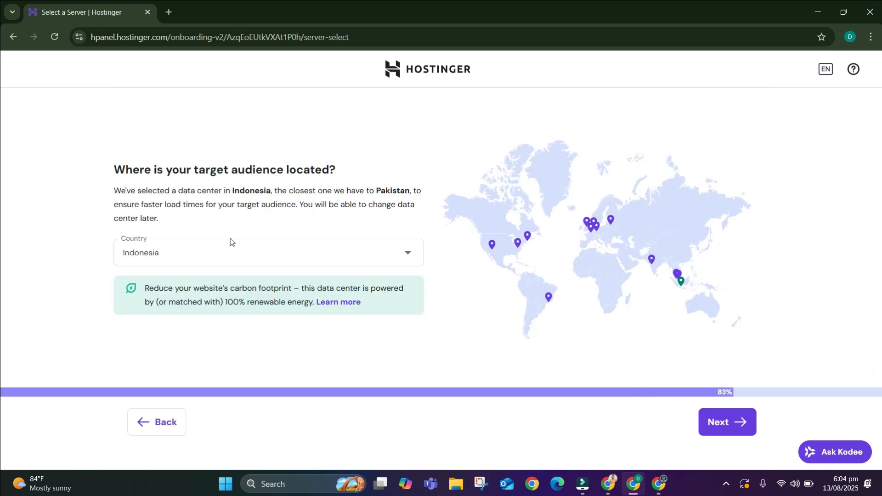
{"action": "left_click", "coordinate": [274, 255]}
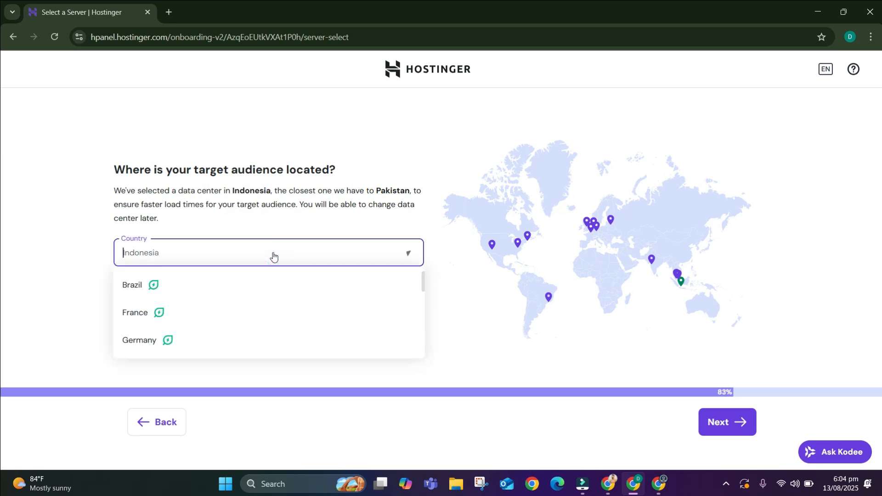
{"action": "scroll", "coordinate": [237, 340], "scroll_direction": "down", "scroll_amount": 2}
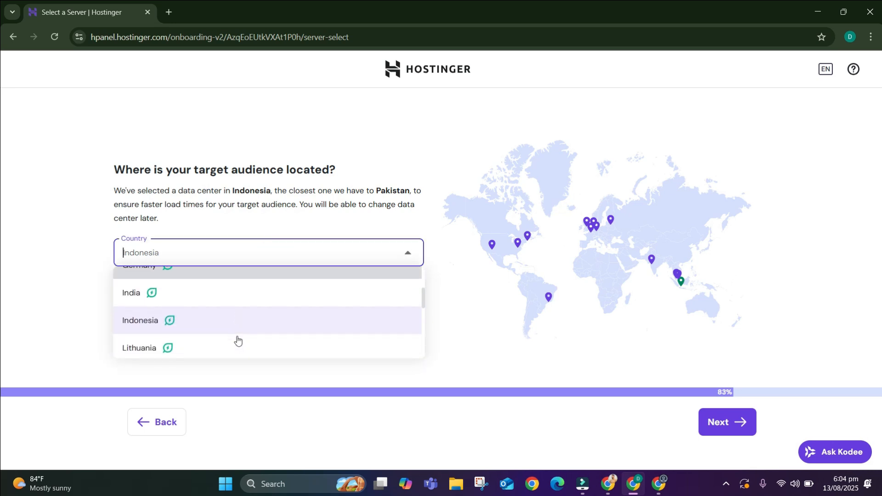
{"action": "scroll", "coordinate": [256, 291], "scroll_direction": "up", "scroll_amount": 2}
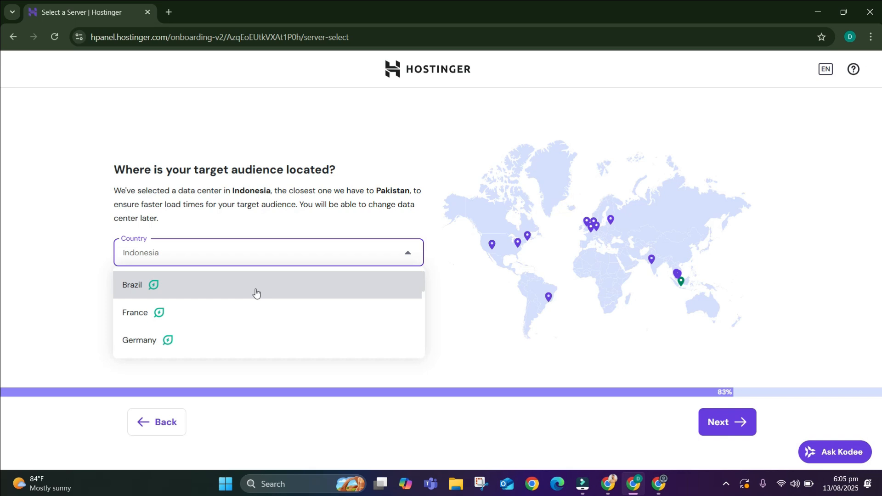
{"action": "scroll", "coordinate": [272, 317], "scroll_direction": "down", "scroll_amount": 3}
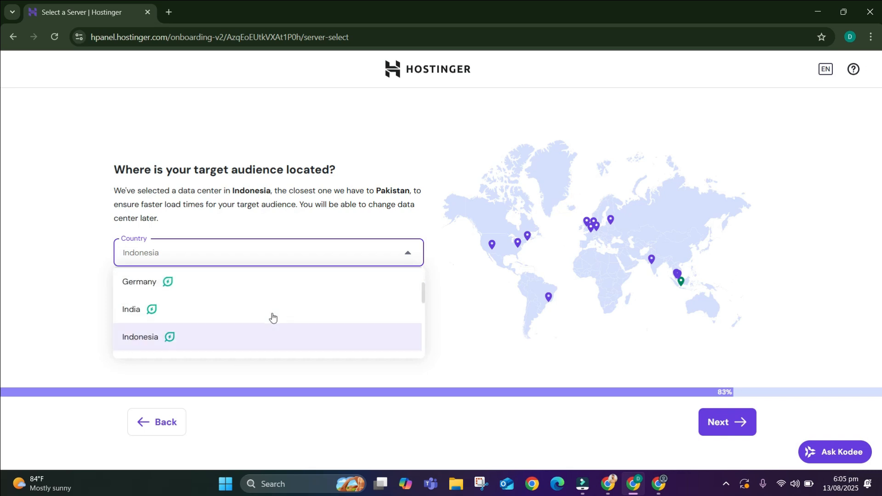
{"action": "scroll", "coordinate": [211, 346], "scroll_direction": "down", "scroll_amount": 2}
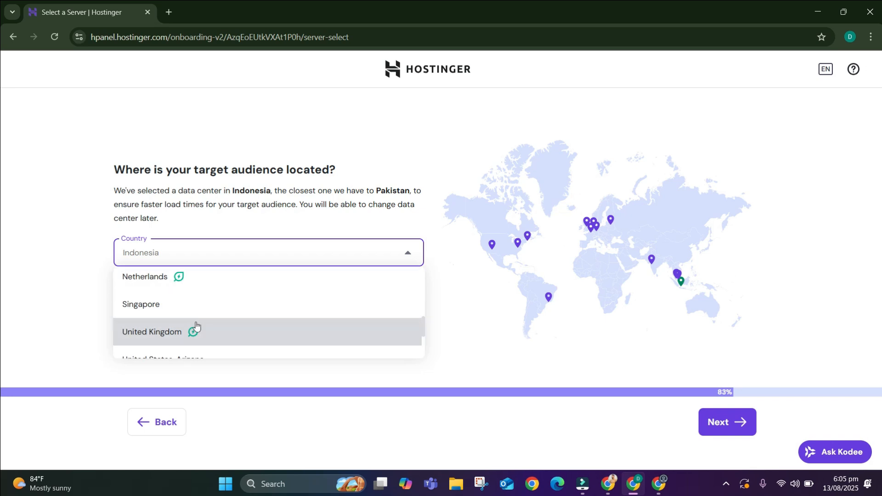
{"action": "scroll", "coordinate": [196, 326], "scroll_direction": "down", "scroll_amount": 1}
{"action": "left_click", "coordinate": [220, 299]}
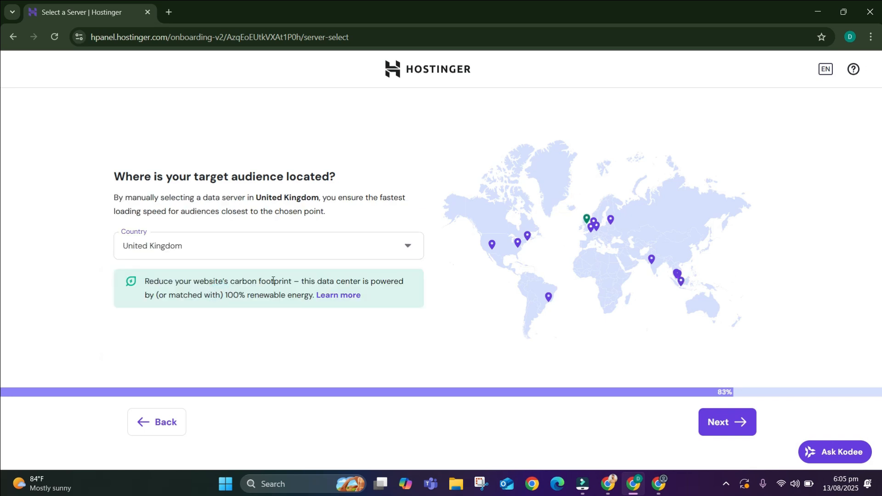
{"action": "left_click", "coordinate": [719, 423]}
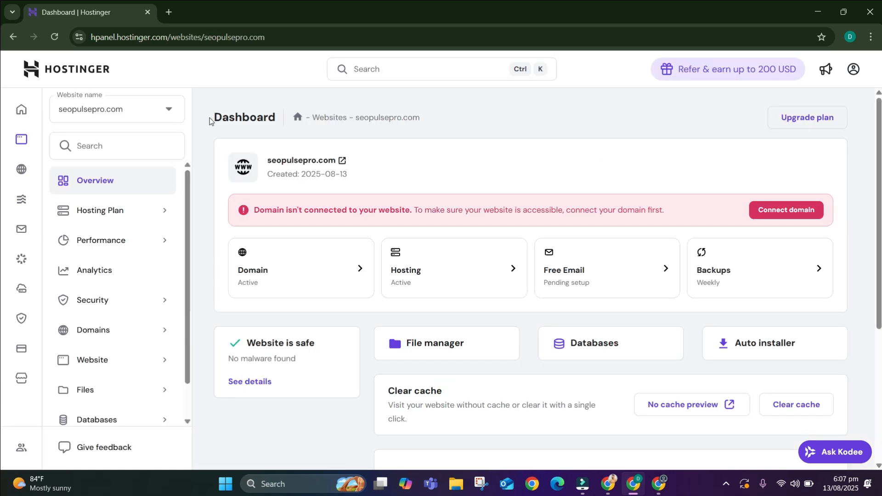
{"action": "left_click_drag", "start_coordinate": [211, 120], "coordinate": [488, 377]}
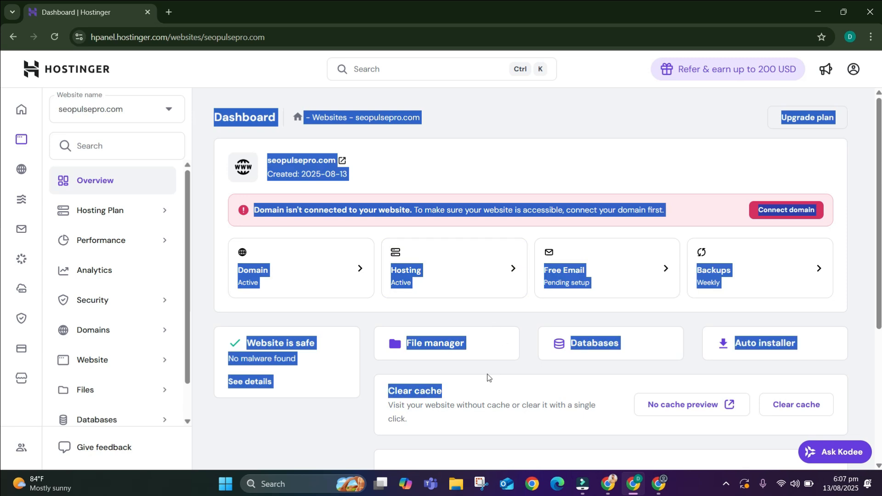
{"action": "left_click", "coordinate": [534, 162]}
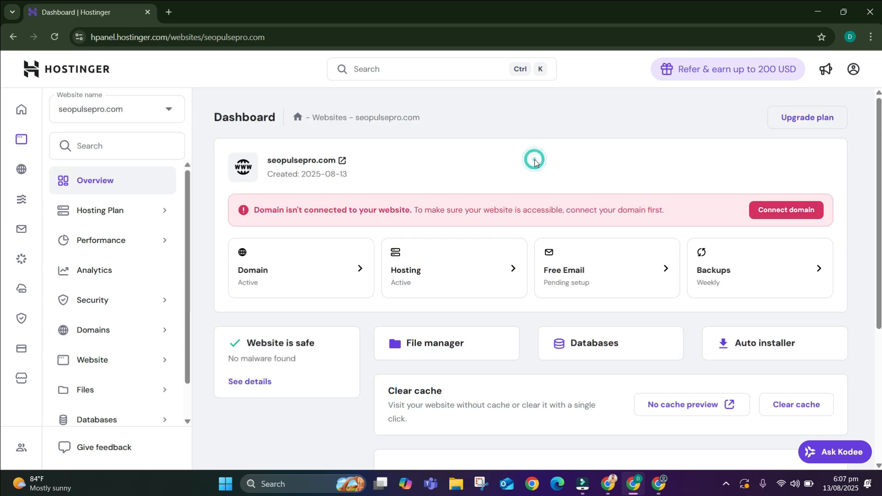
{"action": "triple_click", "coordinate": [410, 210]}
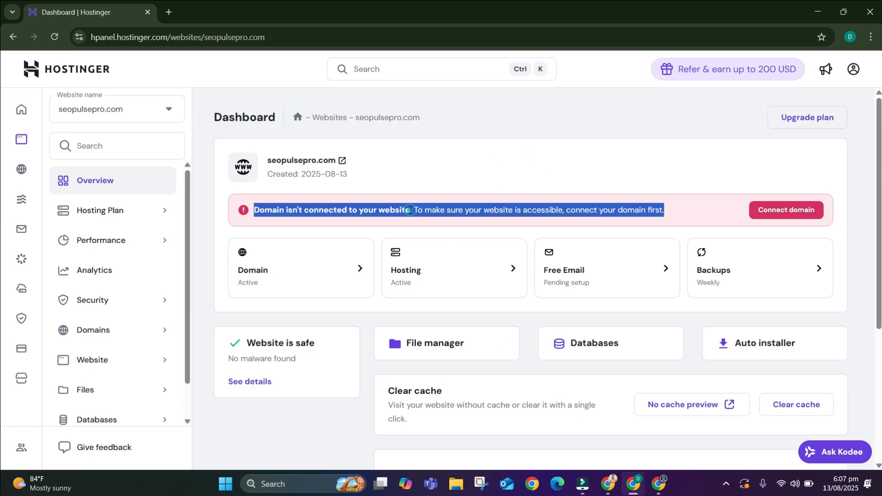
{"action": "left_click", "coordinate": [707, 211]}
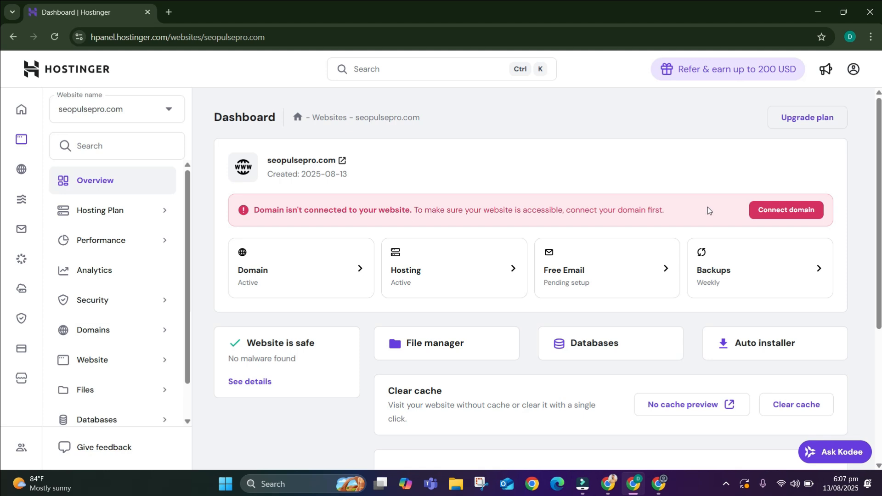
Step: Open the website's file manager and upload the site's .tar.gz backup archive from Downloads to the root folder
{"action": "scroll", "coordinate": [482, 276], "scroll_direction": "down", "scroll_amount": 2}
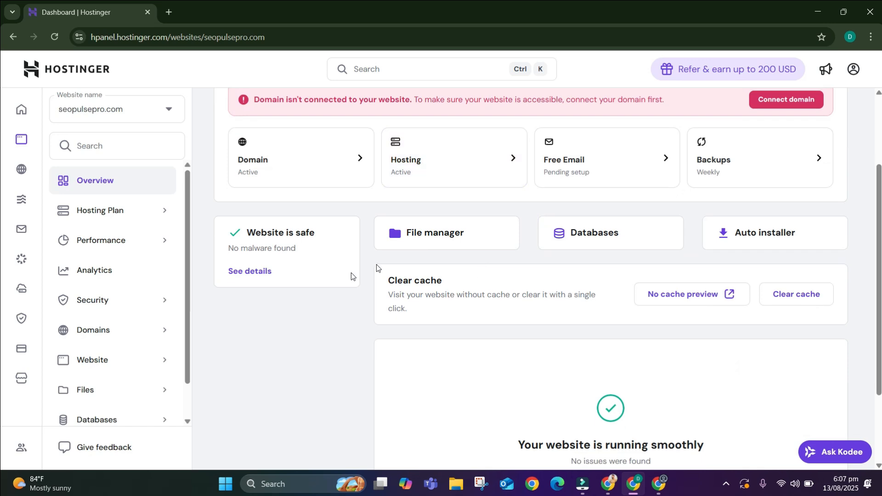
{"action": "left_click", "coordinate": [455, 233]}
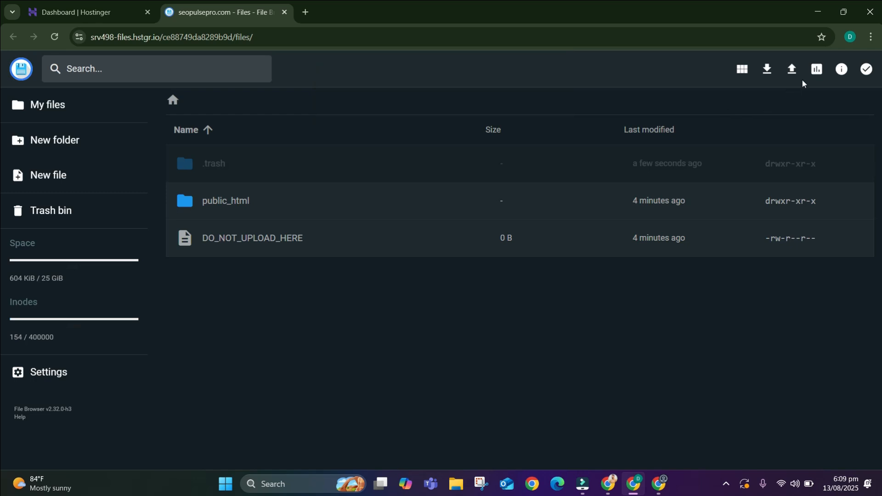
{"action": "left_click", "coordinate": [791, 68]}
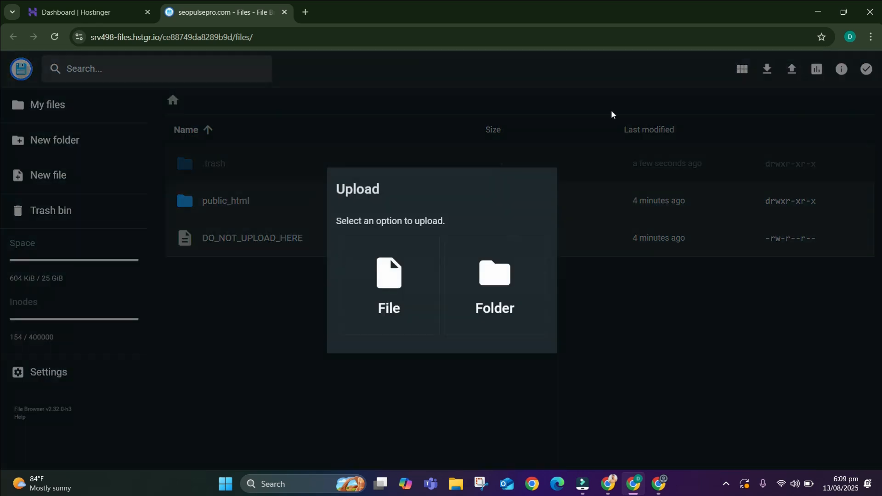
{"action": "left_click", "coordinate": [408, 258]}
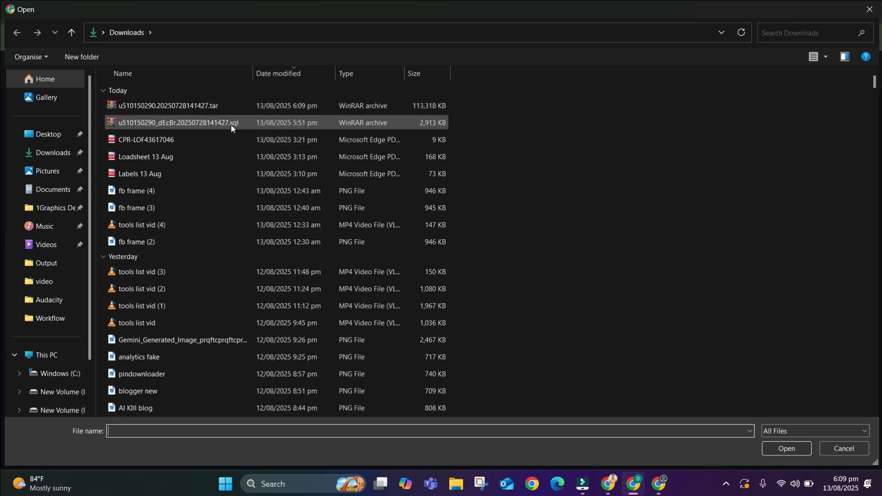
{"action": "double_click", "coordinate": [215, 107]}
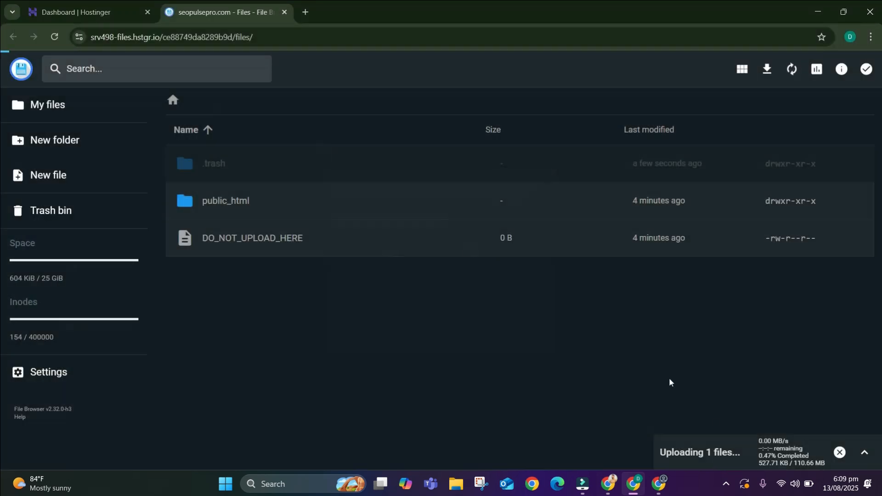
Step: Extract the uploaded .tar.gz backup archive into a folder named Backup in the root directory
{"action": "left_click", "coordinate": [323, 284]}
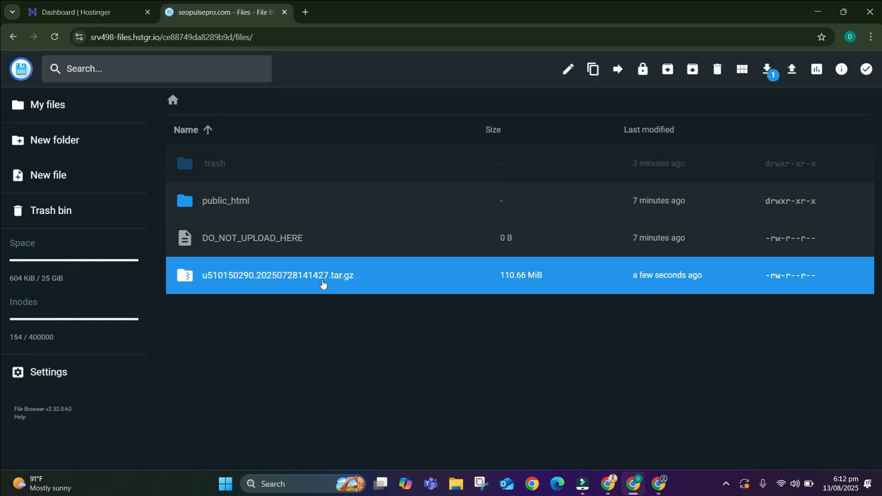
{"action": "right_click", "coordinate": [294, 285]}
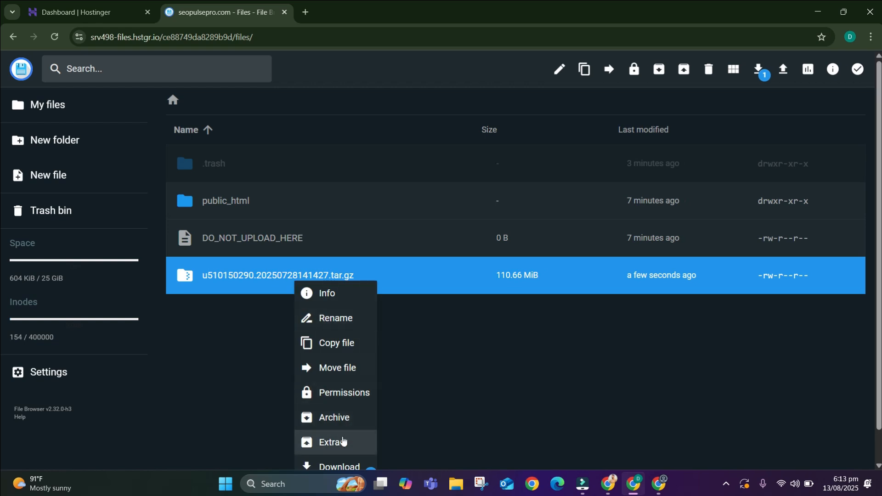
{"action": "left_click", "coordinate": [343, 441]}
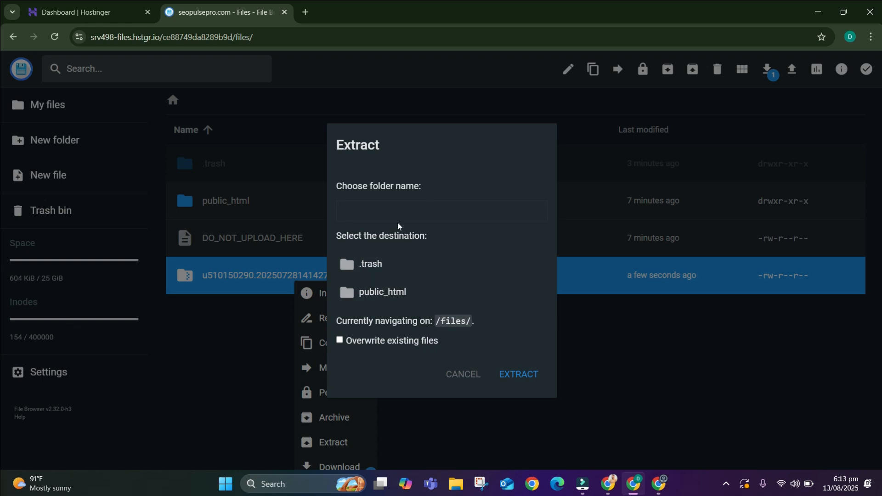
{"action": "left_click_drag", "start_coordinate": [397, 227], "coordinate": [397, 222]}
{"action": "left_click", "coordinate": [370, 203]}
{"action": "type", "text": "Backup"}
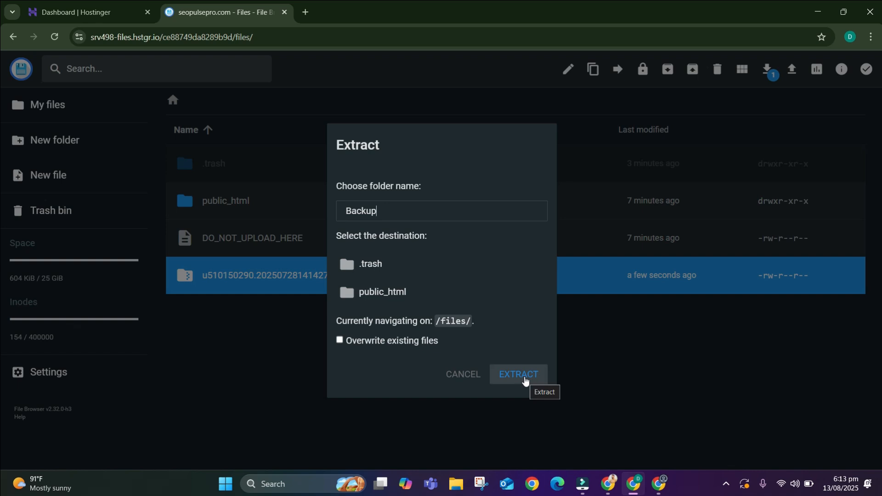
{"action": "left_click", "coordinate": [518, 375]}
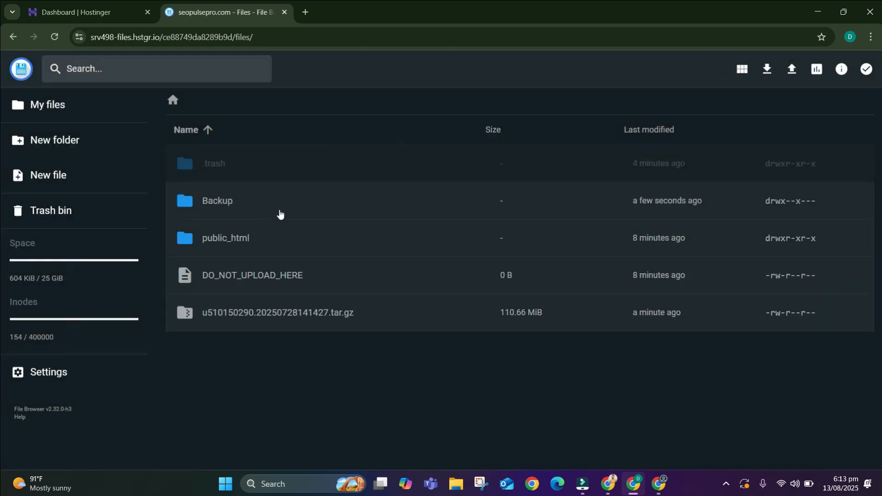
Step: Open the public_html folder of seopulsepro.com inside the domains folder of Backup
{"action": "double_click", "coordinate": [236, 198]}
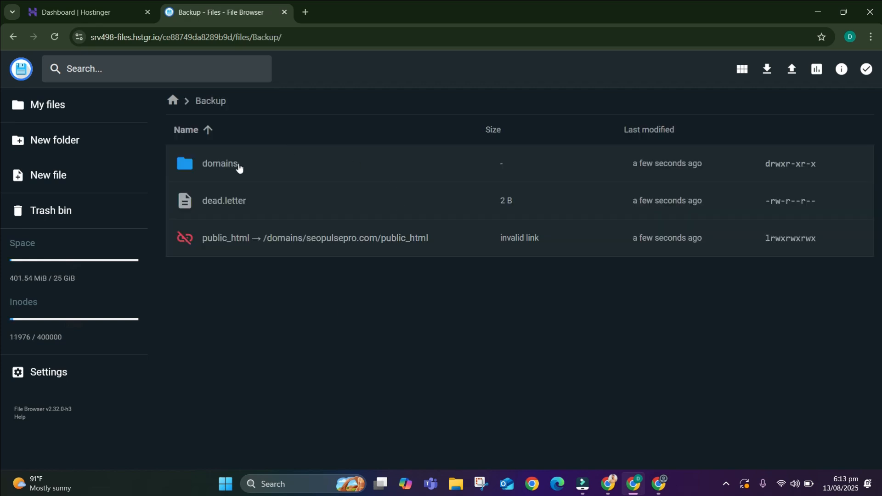
{"action": "double_click", "coordinate": [232, 164]}
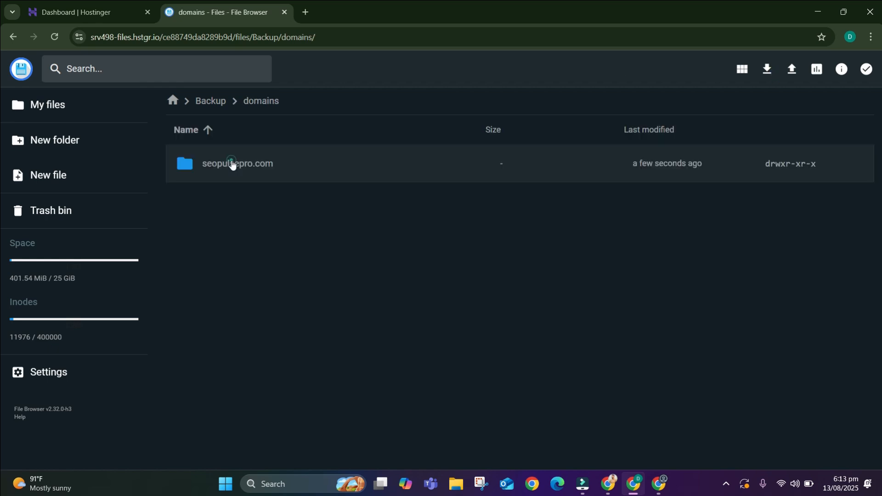
{"action": "double_click", "coordinate": [232, 164]}
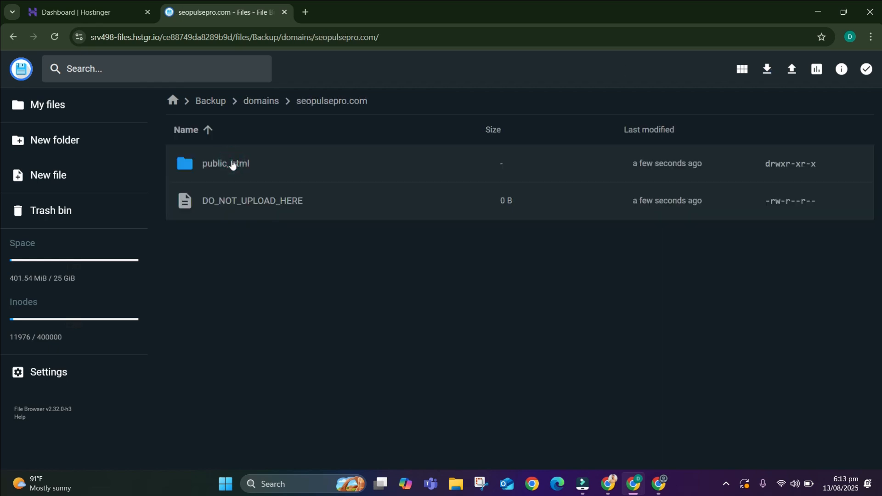
{"action": "left_click", "coordinate": [232, 164]}
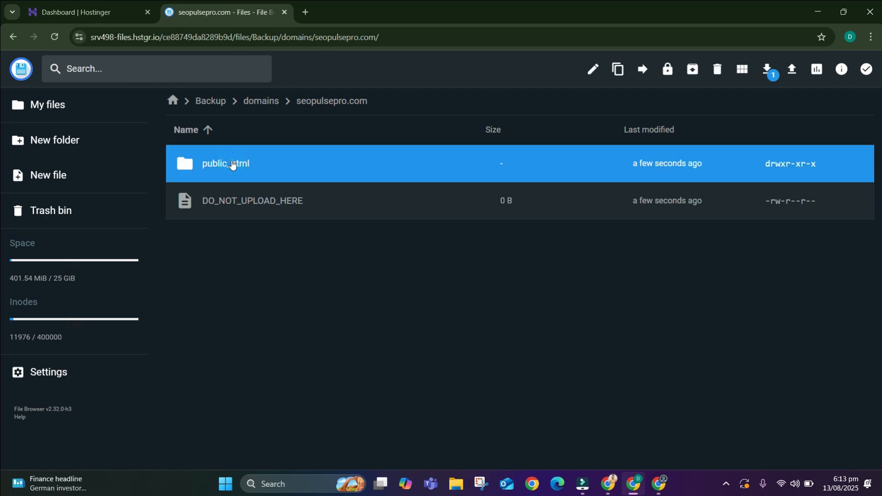
{"action": "double_click", "coordinate": [232, 164]}
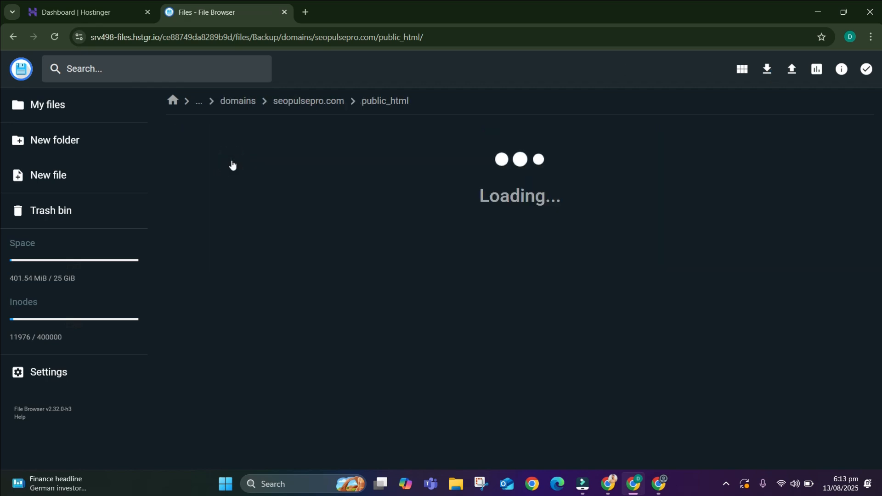
Step: Move everything in the backup's public_html folder to the root public_html folder, replacing files with conflicting names
{"action": "left_click", "coordinate": [257, 240]}
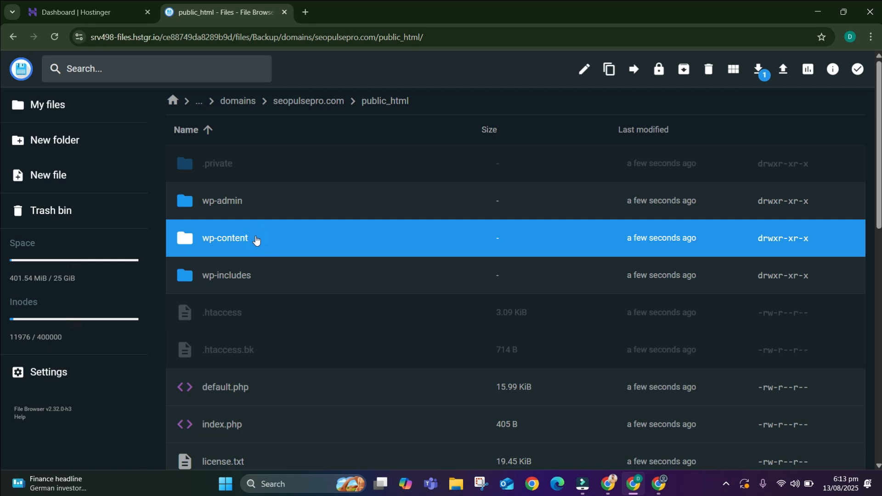
{"action": "key", "text": "ctrl+a"}
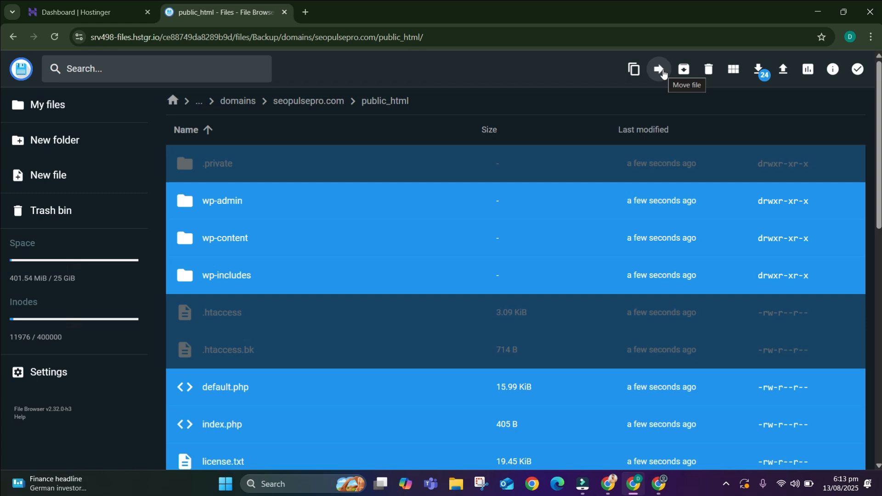
{"action": "left_click", "coordinate": [661, 69]}
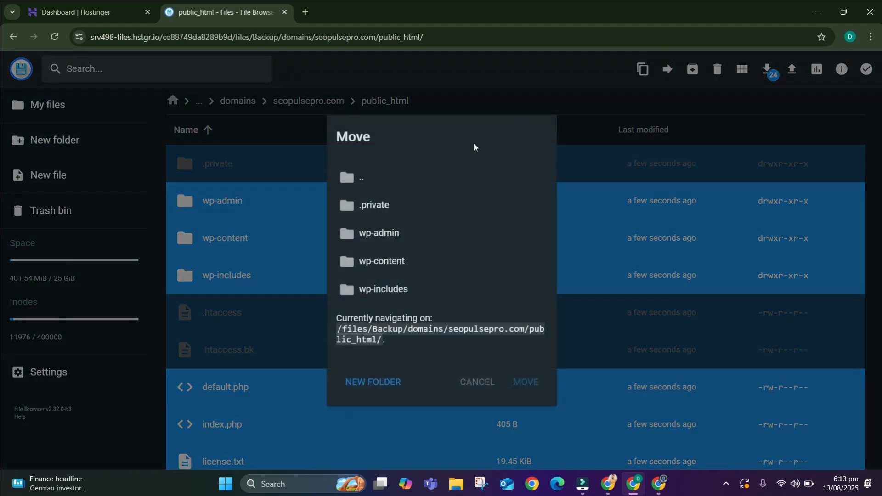
{"action": "double_click", "coordinate": [383, 186]}
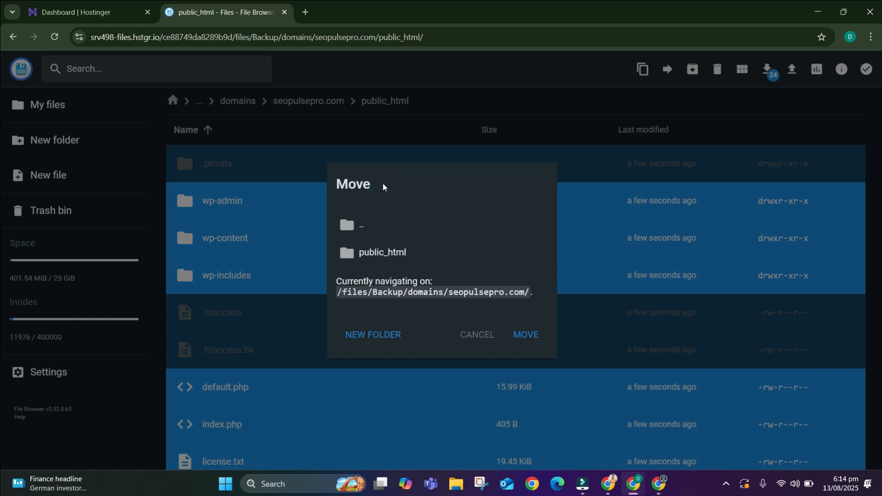
{"action": "double_click", "coordinate": [364, 227]}
{"action": "double_click", "coordinate": [364, 228]}
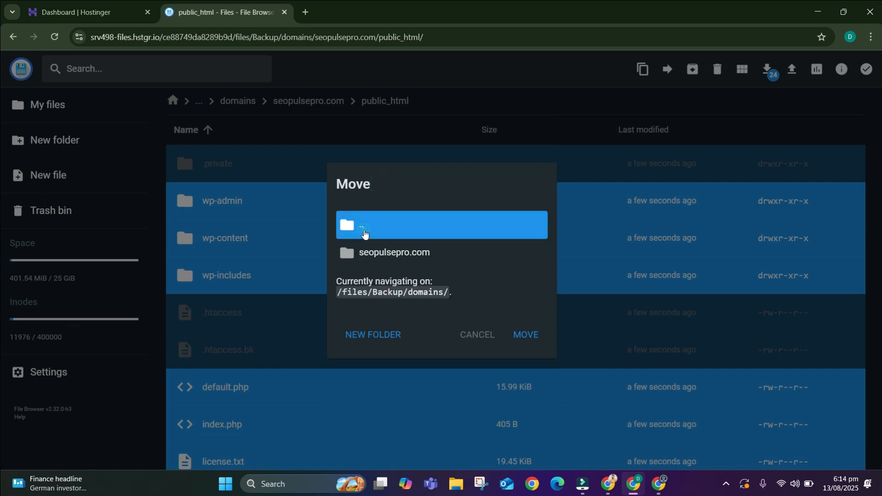
{"action": "double_click", "coordinate": [364, 231]}
{"action": "double_click", "coordinate": [364, 231]}
{"action": "double_click", "coordinate": [364, 231]}
{"action": "left_click", "coordinate": [364, 231]}
{"action": "double_click", "coordinate": [364, 233]}
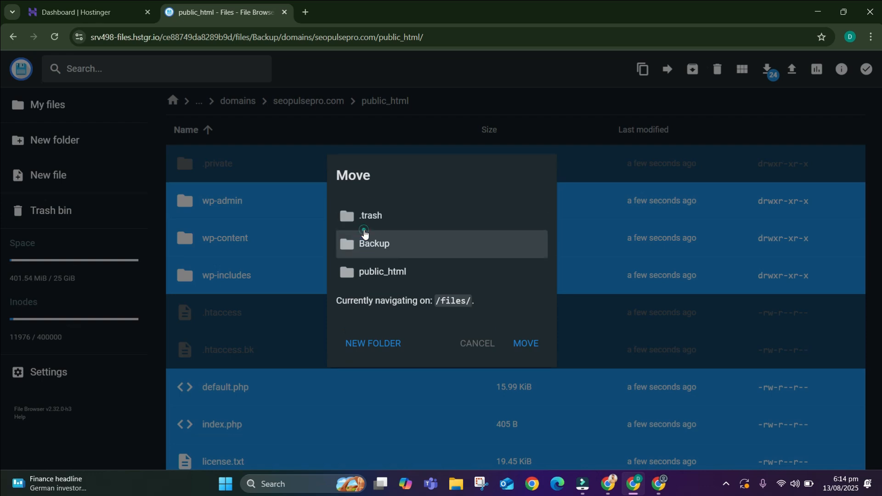
{"action": "double_click", "coordinate": [364, 235]}
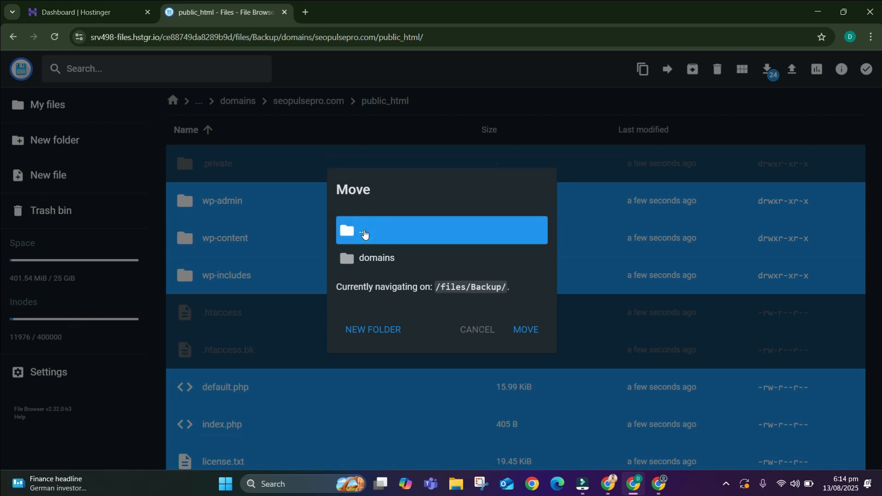
{"action": "double_click", "coordinate": [365, 234]}
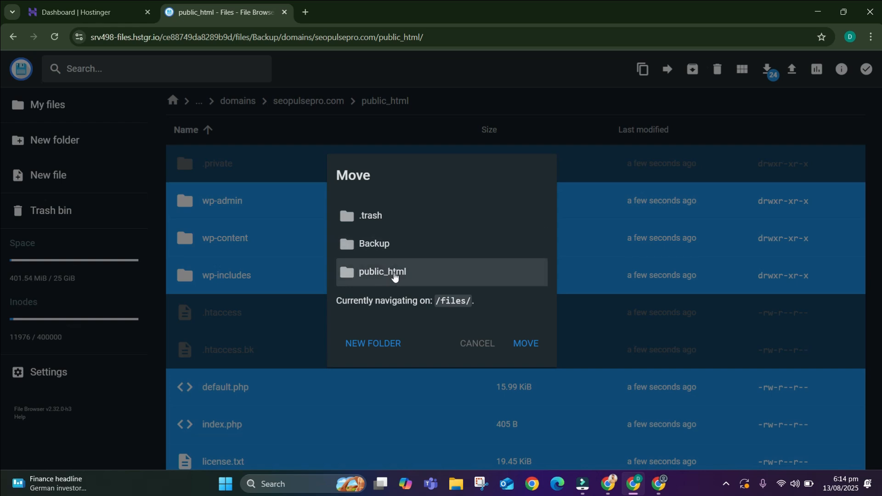
{"action": "double_click", "coordinate": [393, 273]}
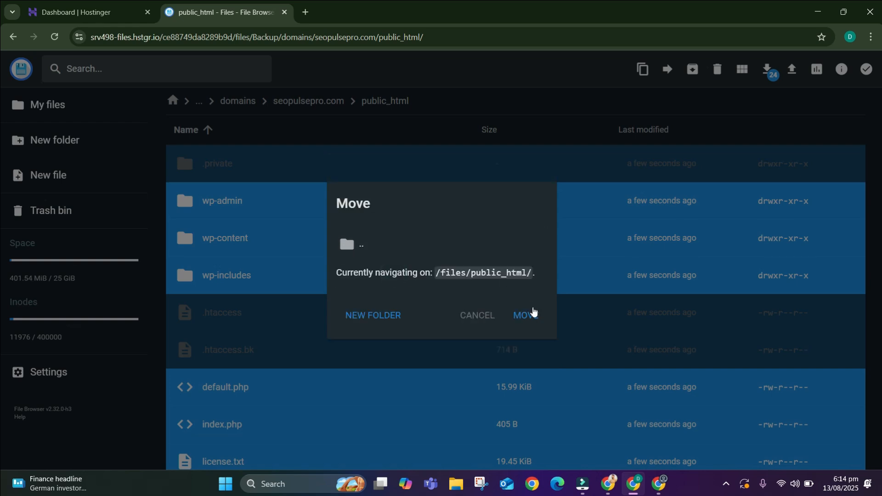
{"action": "left_click", "coordinate": [530, 317]}
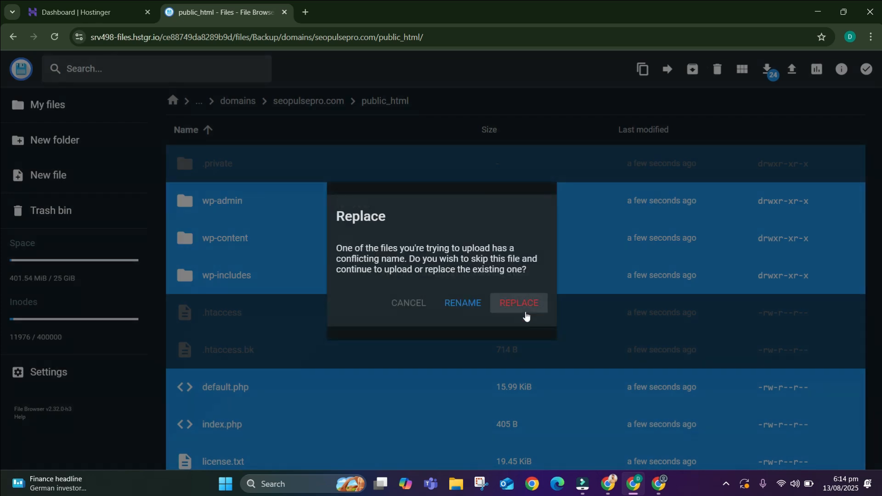
{"action": "left_click", "coordinate": [530, 312]}
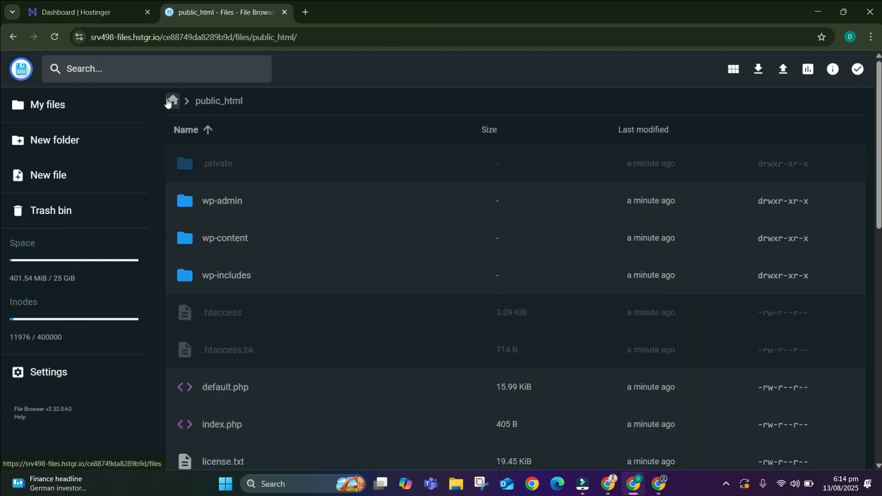
Step: Delete the Backup folder and the uploaded .tar.gz backup archive from the root directory
{"action": "left_click", "coordinate": [173, 100]}
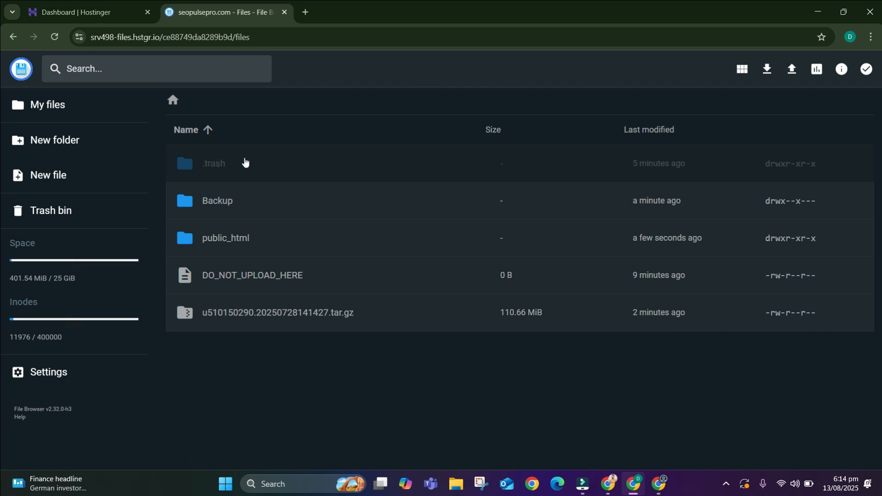
{"action": "left_click", "coordinate": [245, 162]}
{"action": "left_click", "coordinate": [215, 208]}
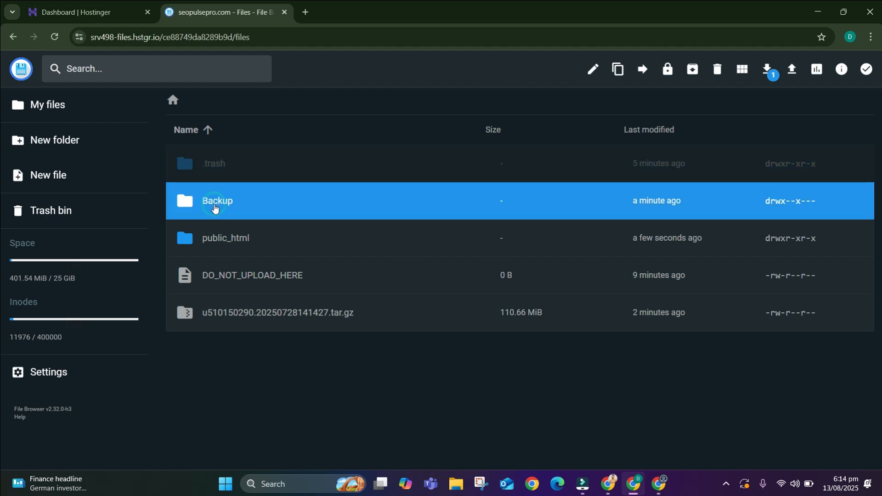
{"action": "right_click", "coordinate": [214, 208]}
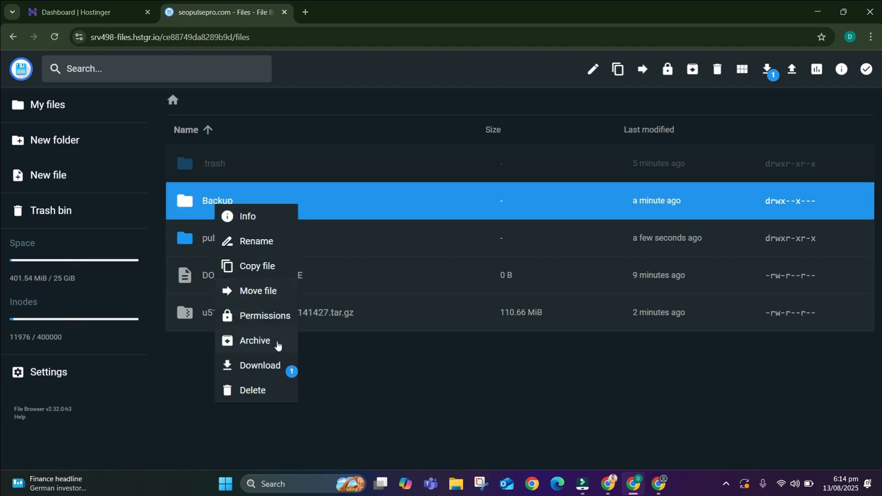
{"action": "left_click", "coordinate": [258, 388]}
{"action": "left_click", "coordinate": [531, 281]}
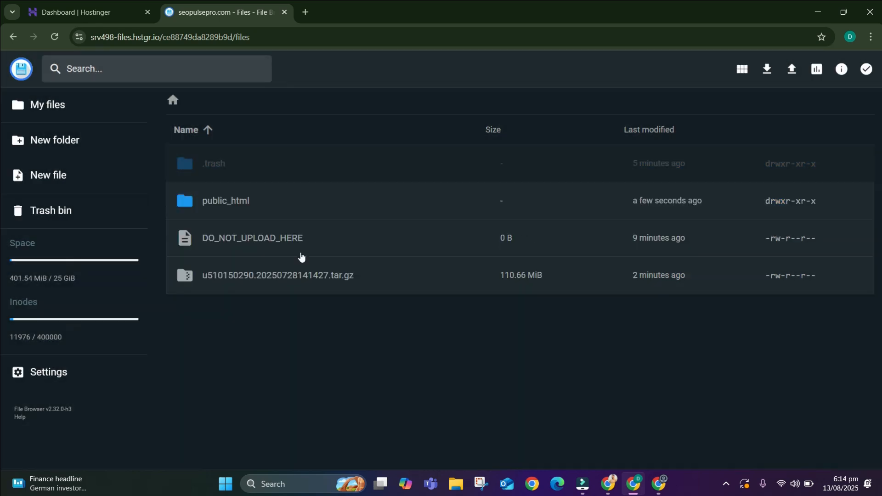
{"action": "right_click", "coordinate": [292, 277]}
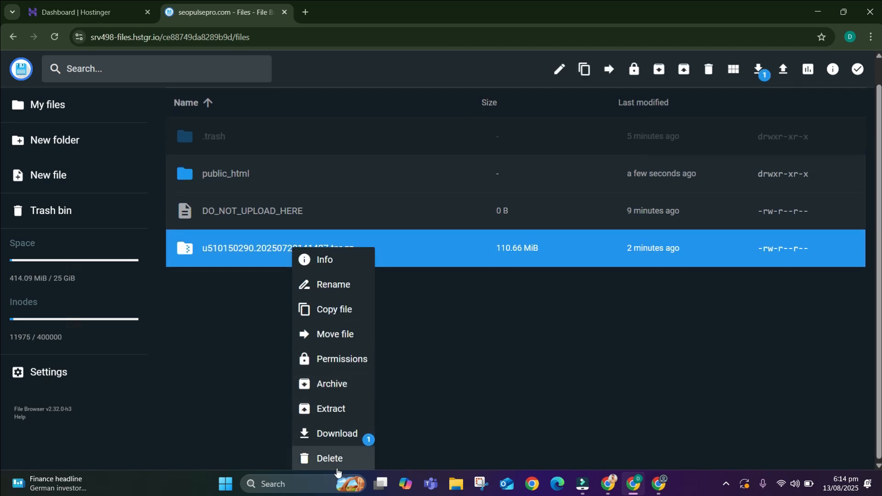
{"action": "left_click", "coordinate": [326, 457]}
Step: Look through the restored files in the public_html folder and return to the root directory
{"action": "double_click", "coordinate": [268, 208]}
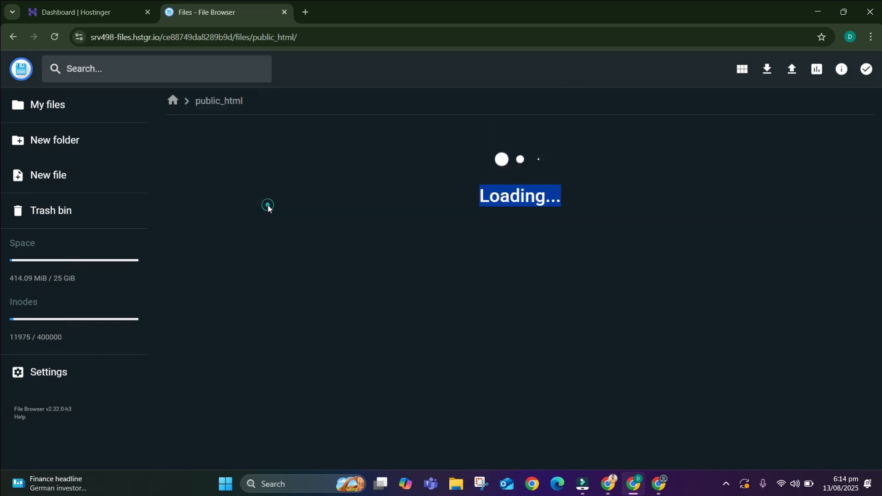
{"action": "scroll", "coordinate": [346, 320], "scroll_direction": "down", "scroll_amount": 10}
{"action": "scroll", "coordinate": [346, 320], "scroll_direction": "up", "scroll_amount": 10}
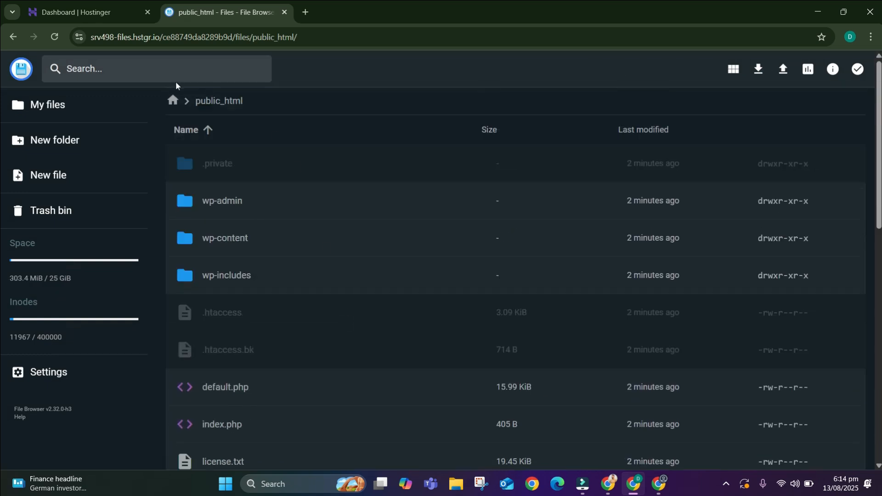
{"action": "left_click", "coordinate": [172, 100]}
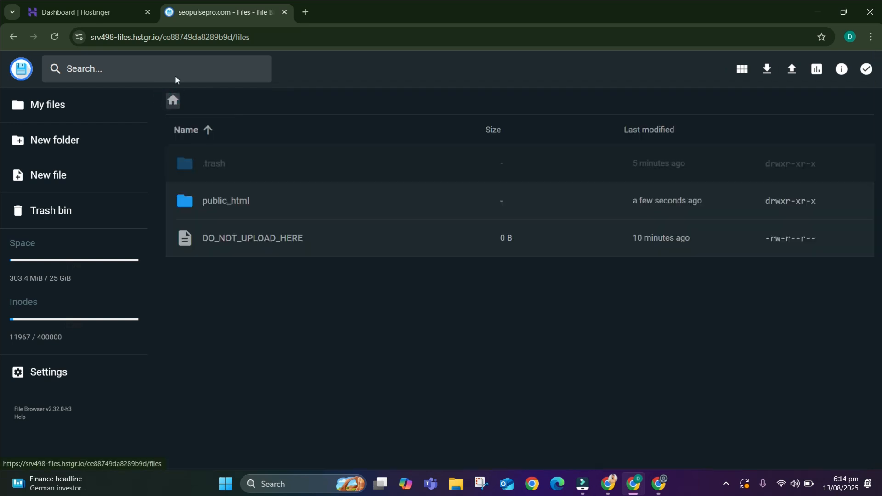
Step: Close the file manager, view the live seopulsepro.com site and return to its Hostinger dashboard
{"action": "left_click", "coordinate": [284, 12]}
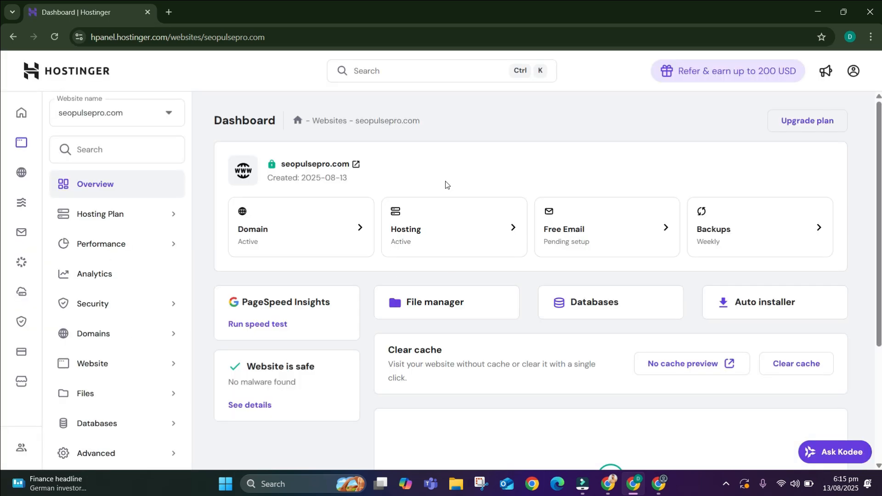
{"action": "left_click", "coordinate": [352, 169]}
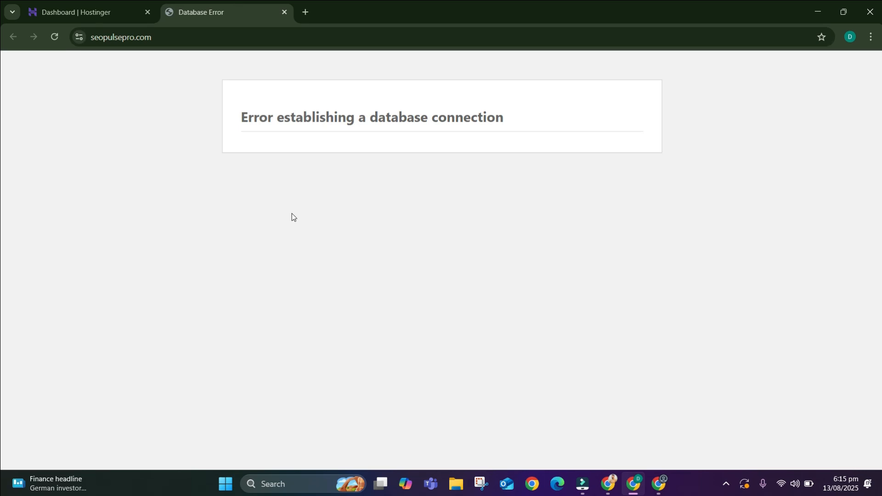
{"action": "left_click", "coordinate": [103, 7]}
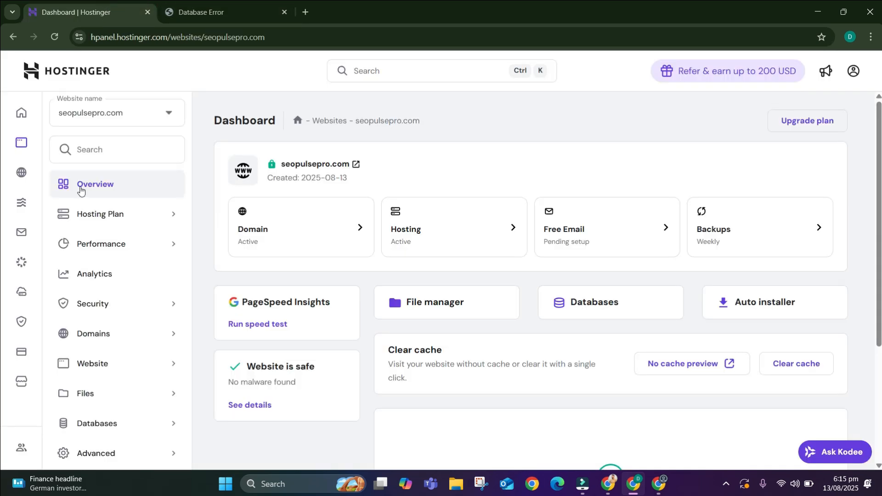
Step: Open the MySQL database management page for seopulsepro.com
{"action": "scroll", "coordinate": [345, 307], "scroll_direction": "down", "scroll_amount": 1}
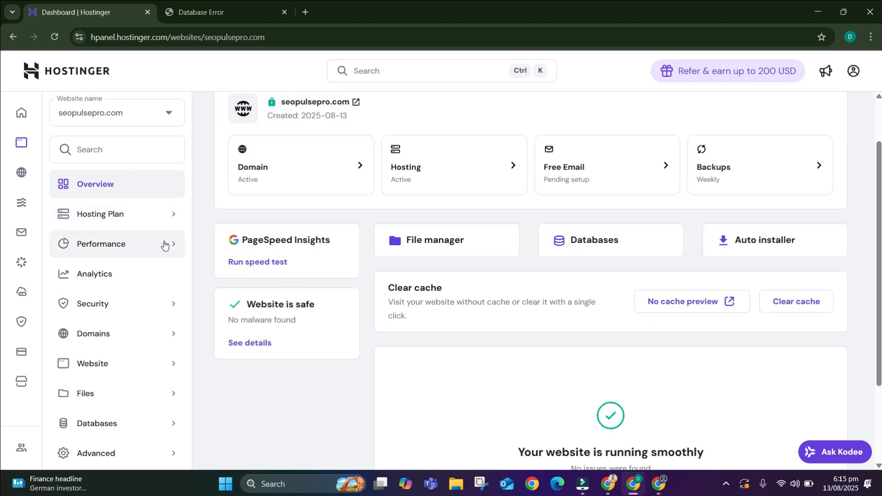
{"action": "left_click", "coordinate": [167, 423]}
{"action": "left_click", "coordinate": [119, 370]}
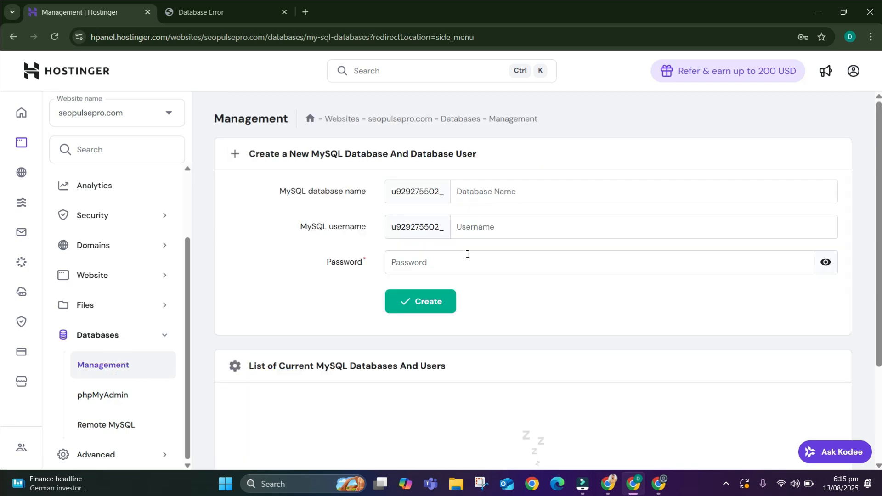
Step: Enter SEOPulsePro as the new MySQL database name and seopulsepro as the MySQL username
{"action": "left_click", "coordinate": [494, 193]}
{"action": "type", "text": "SEOPulsePro"}
{"action": "double_click", "coordinate": [527, 190]}
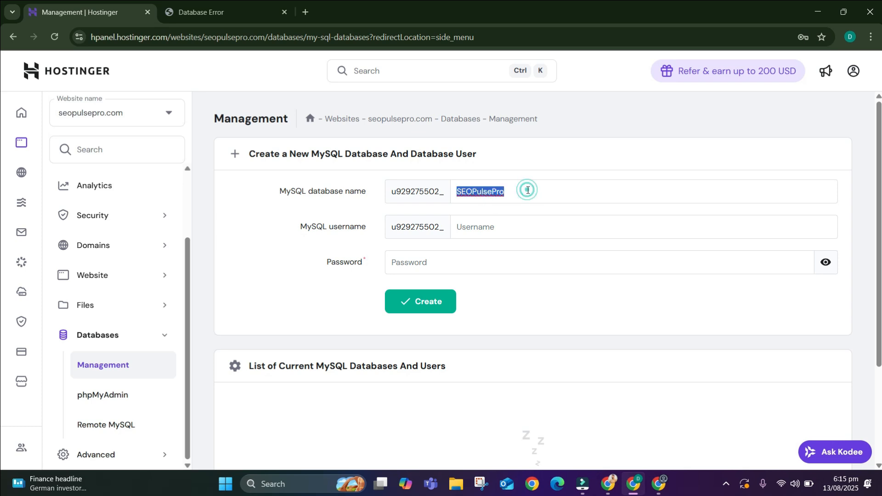
{"action": "left_click", "coordinate": [506, 225]}
{"action": "type", "text": "seopulse"}
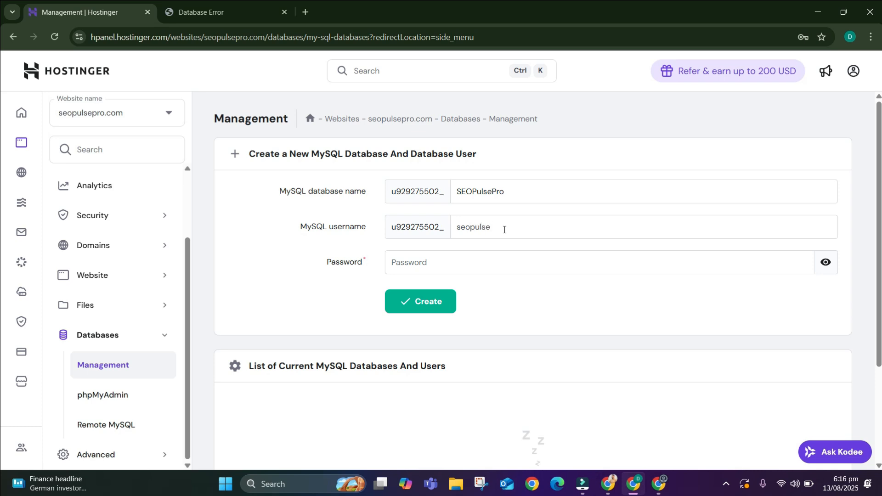
{"action": "type", "text": "pro"}
{"action": "key", "text": "Return"}
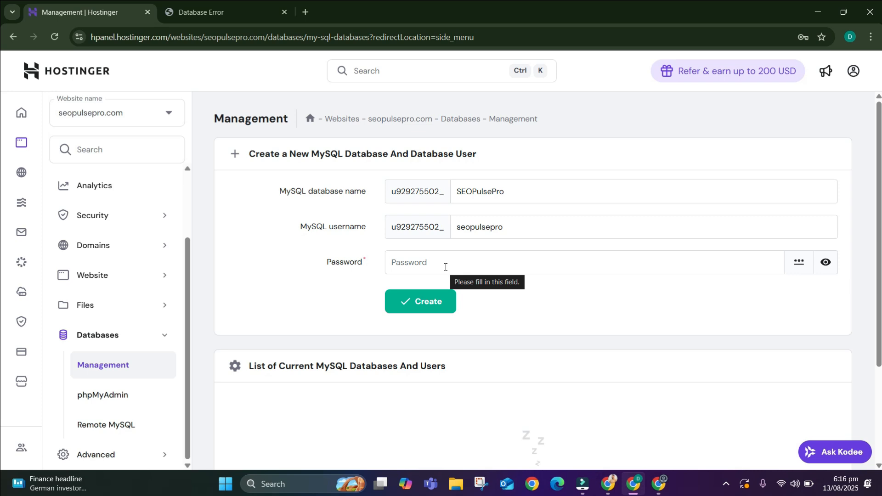
Step: Search the web for "password generator 10 characters", and use Avast's generator to create and copy a 20-character password that includes symbols
{"action": "left_click", "coordinate": [305, 12]}
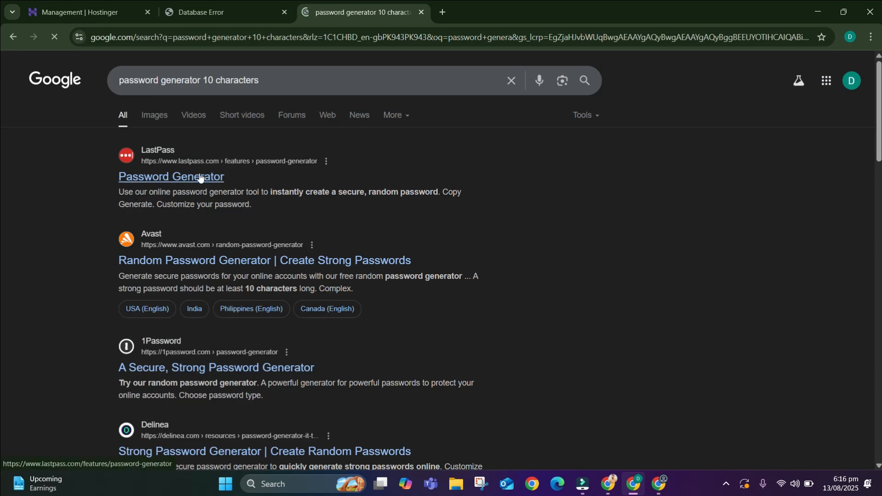
{"action": "left_click", "coordinate": [191, 260]}
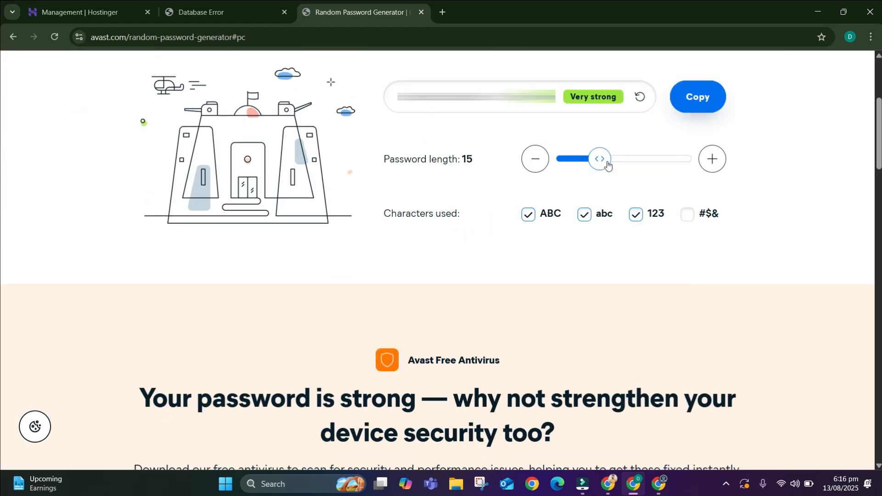
{"action": "left_click", "coordinate": [607, 165]}
{"action": "left_click_drag", "start_coordinate": [607, 164], "coordinate": [612, 164]}
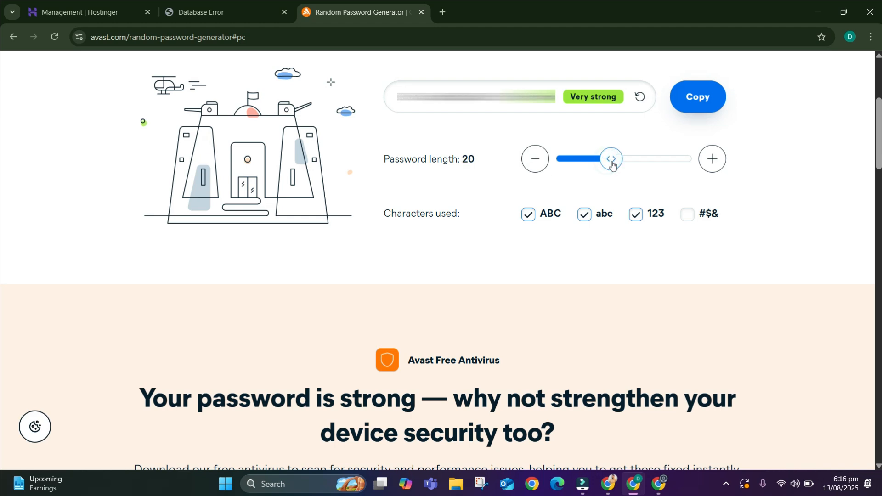
{"action": "left_click", "coordinate": [687, 214]}
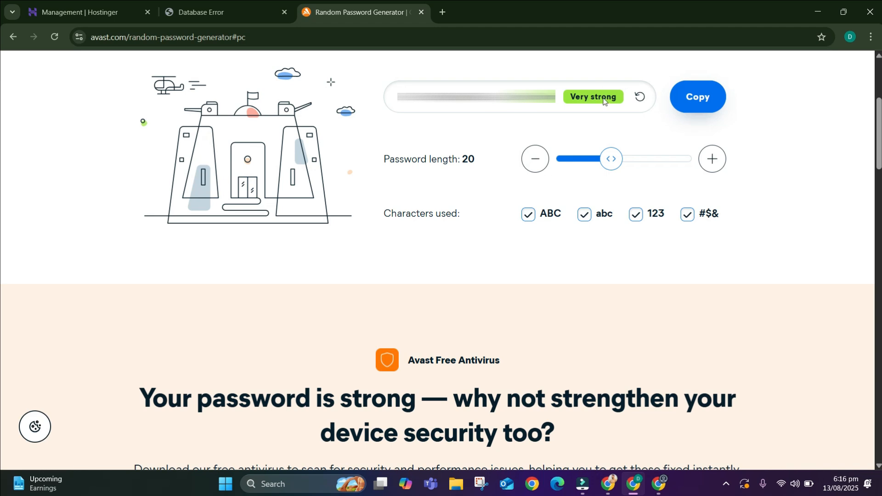
{"action": "triple_click", "coordinate": [489, 102]}
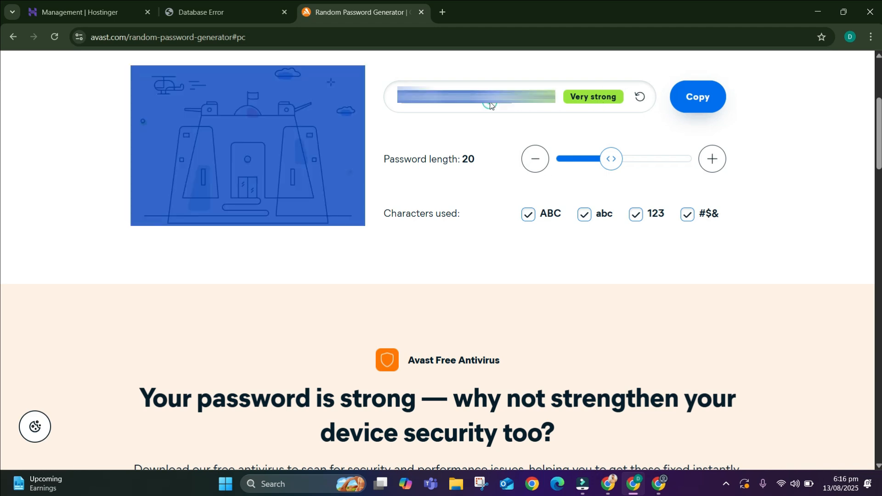
{"action": "left_click", "coordinate": [692, 96]}
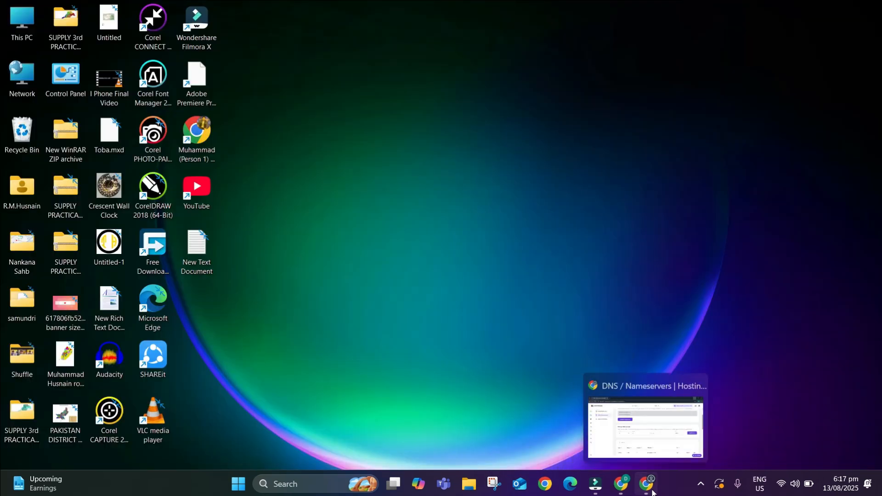
Step: Create the MySQL database and its user for seopulsepro.com with the entered name, username and password
{"action": "left_click", "coordinate": [649, 487]}
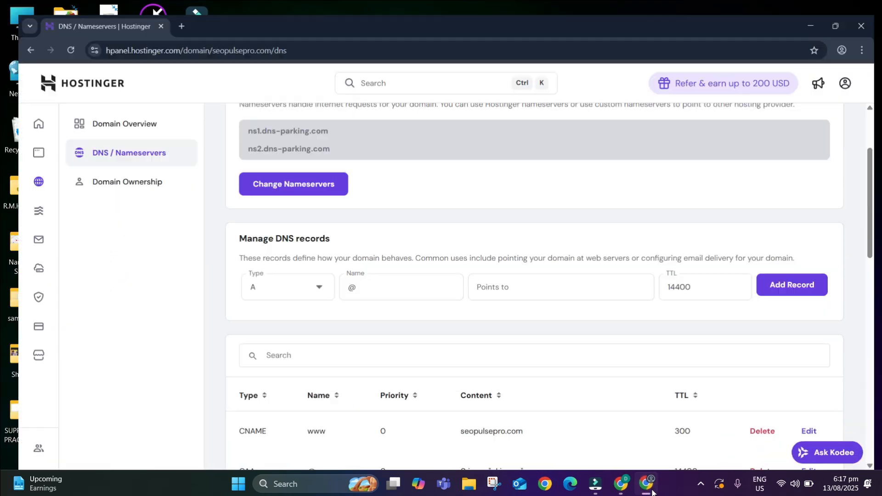
{"action": "scroll", "coordinate": [491, 220], "scroll_direction": "up", "scroll_amount": 2}
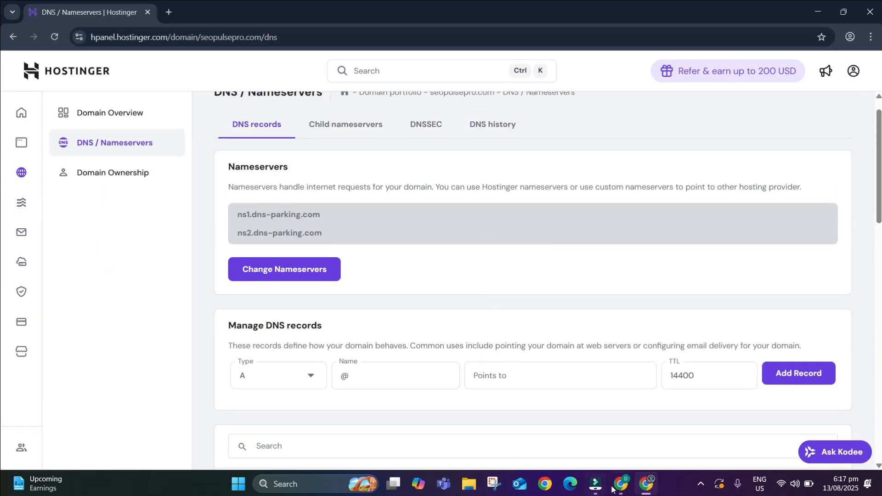
{"action": "scroll", "coordinate": [576, 331], "scroll_direction": "down", "scroll_amount": 6}
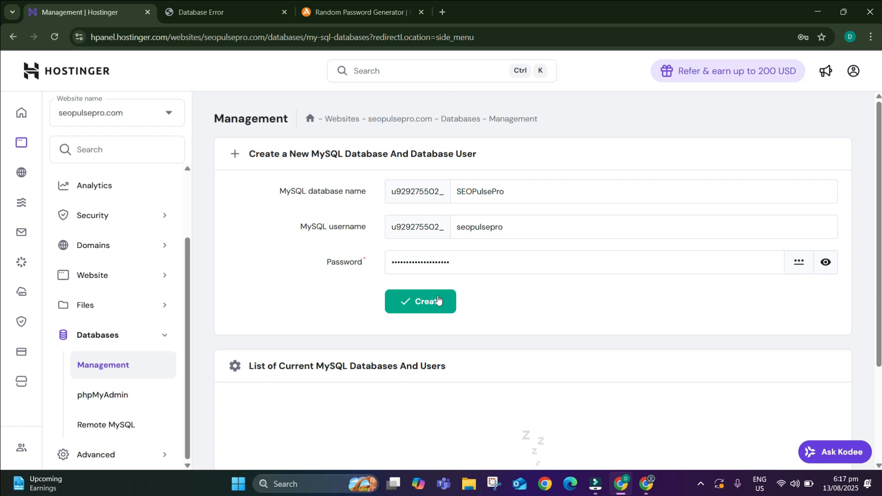
{"action": "left_click", "coordinate": [437, 299]}
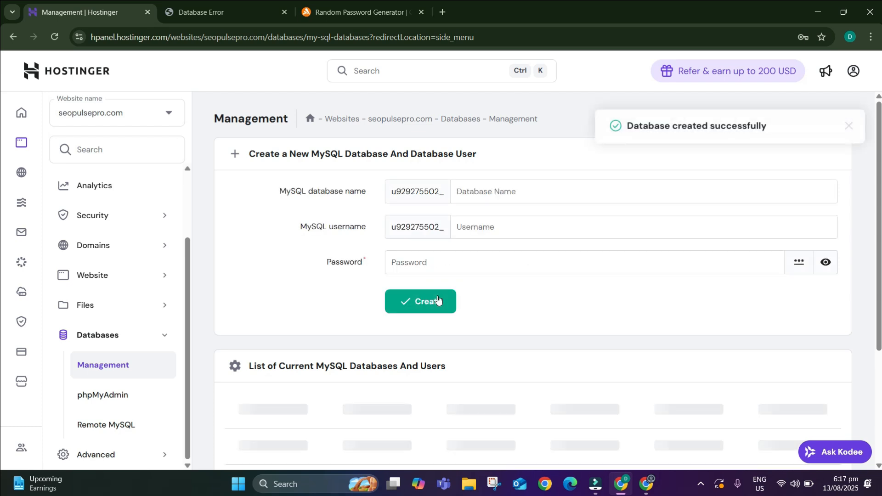
{"action": "scroll", "coordinate": [452, 368], "scroll_direction": "down", "scroll_amount": 3}
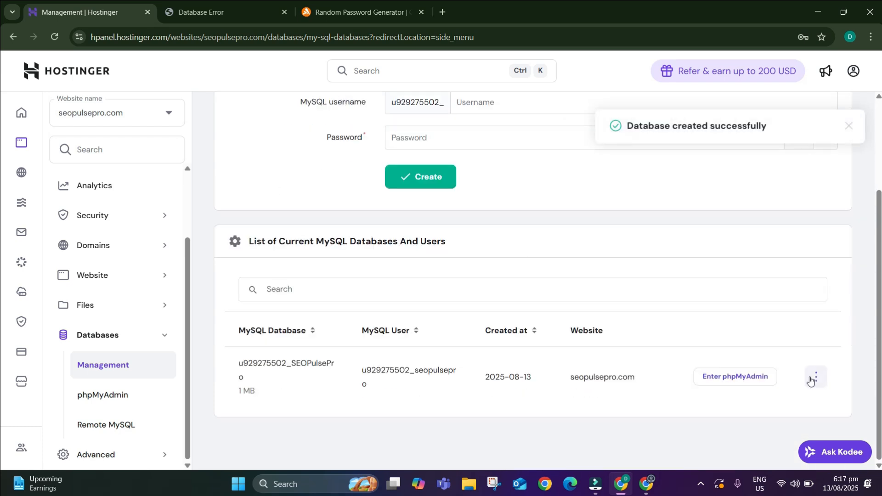
{"action": "left_click", "coordinate": [756, 377]}
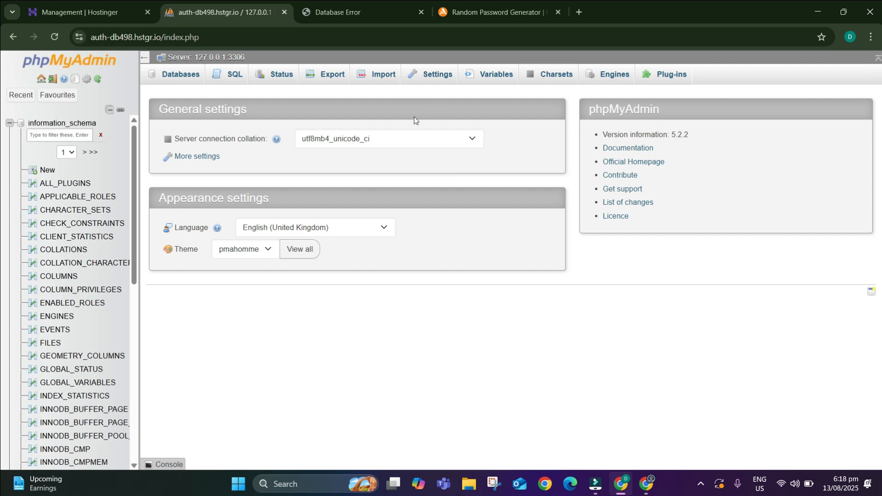
{"action": "left_click", "coordinate": [383, 78]}
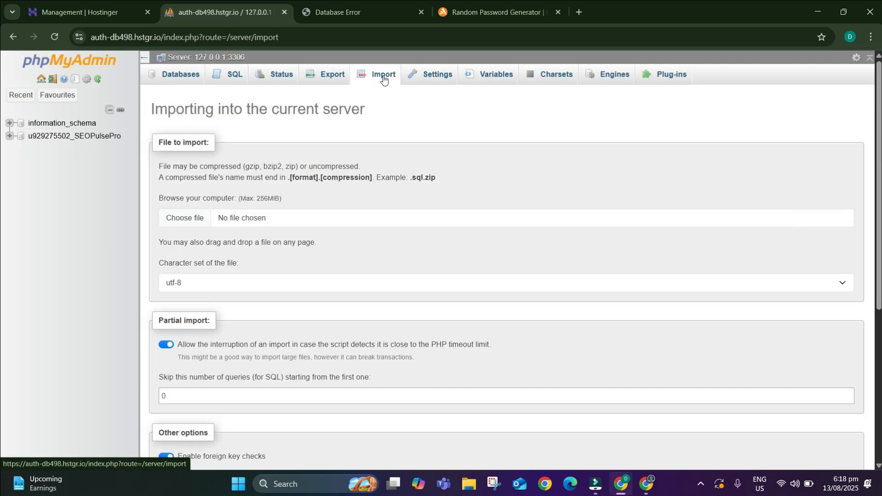
{"action": "left_click", "coordinate": [190, 219]}
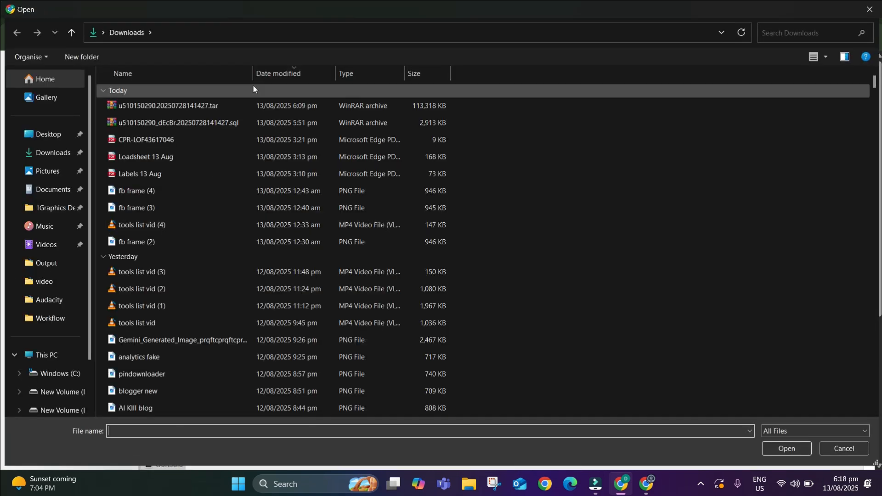
{"action": "double_click", "coordinate": [225, 124]}
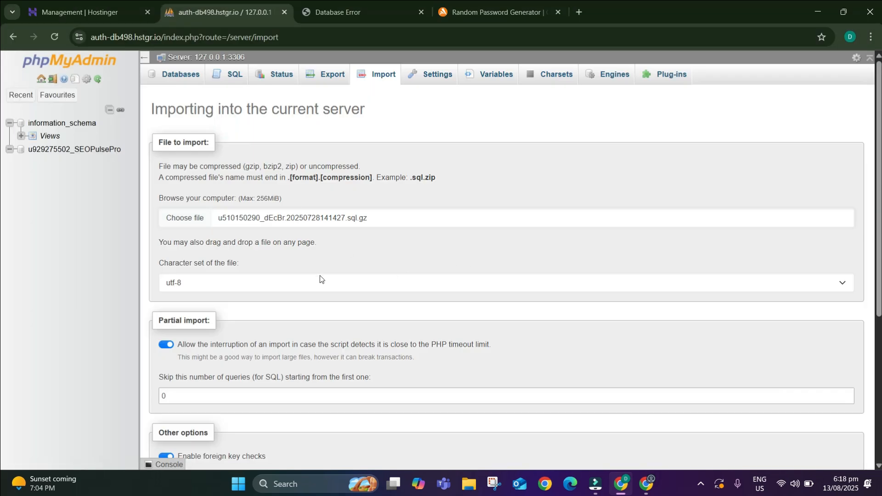
{"action": "scroll", "coordinate": [320, 279], "scroll_direction": "down", "scroll_amount": 5}
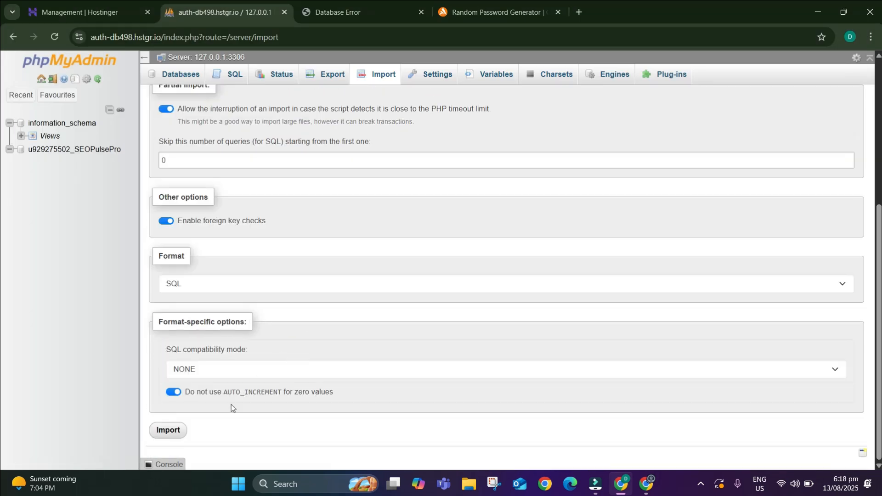
{"action": "left_click", "coordinate": [169, 431]}
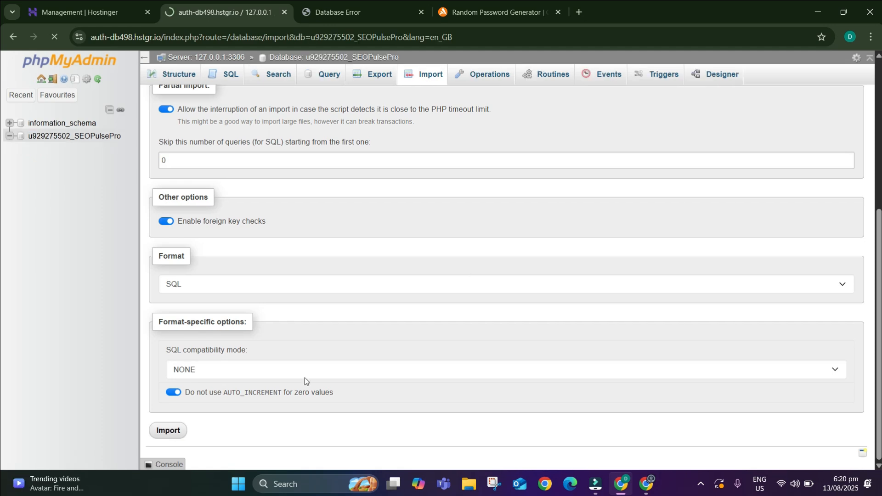
{"action": "scroll", "coordinate": [420, 276], "scroll_direction": "up", "scroll_amount": 5}
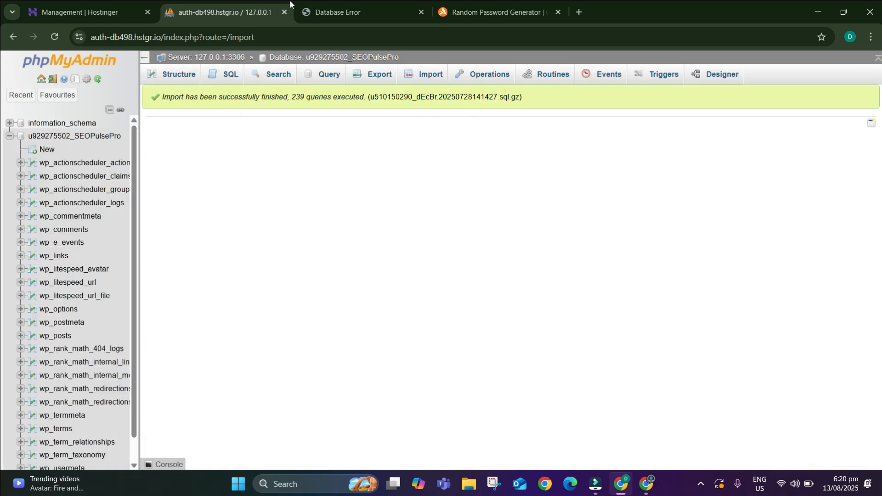
Step: Reload the live seopulsepro.com site to check it, and return to its Hostinger database management page
{"action": "left_click", "coordinate": [303, 8]}
{"action": "left_click", "coordinate": [55, 37]}
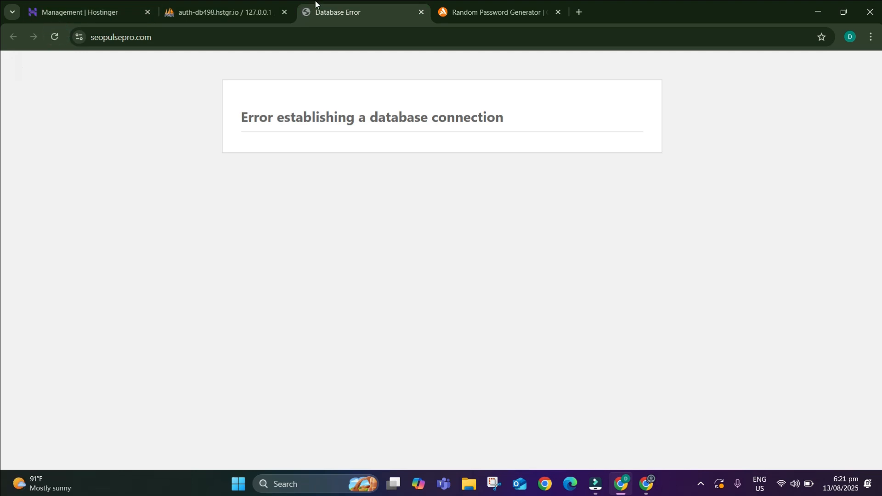
{"action": "left_click", "coordinate": [87, 12]}
{"action": "scroll", "coordinate": [281, 236], "scroll_direction": "up", "scroll_amount": 3}
{"action": "scroll", "coordinate": [282, 236], "scroll_direction": "down", "scroll_amount": 3}
{"action": "scroll", "coordinate": [281, 236], "scroll_direction": "up", "scroll_amount": 3}
{"action": "scroll", "coordinate": [95, 264], "scroll_direction": "down", "scroll_amount": 3}
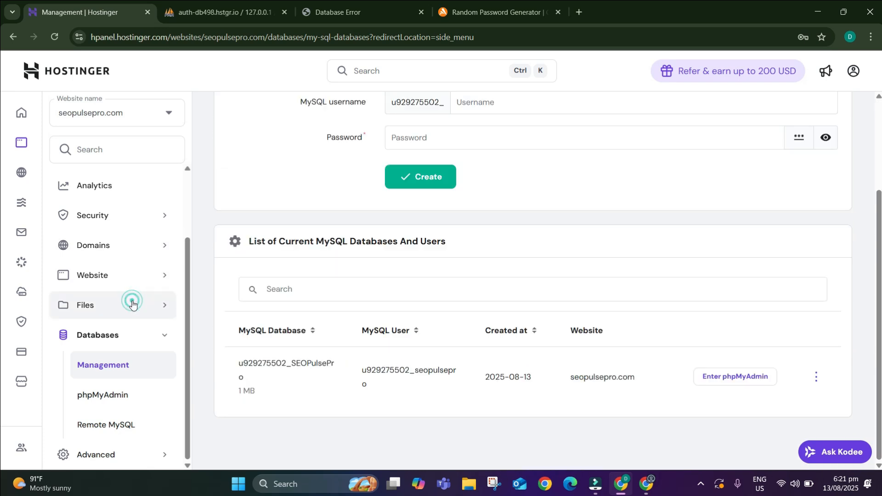
Step: Access the files of seopulsepro.com in the file manager and open wp-config.php from public_html at the database settings
{"action": "left_click", "coordinate": [132, 304]}
{"action": "left_click", "coordinate": [118, 334]}
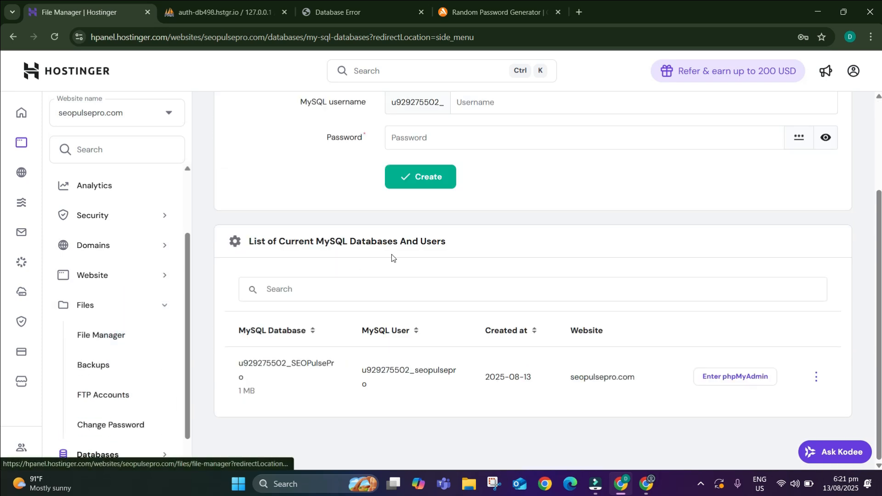
{"action": "left_click", "coordinate": [354, 187]}
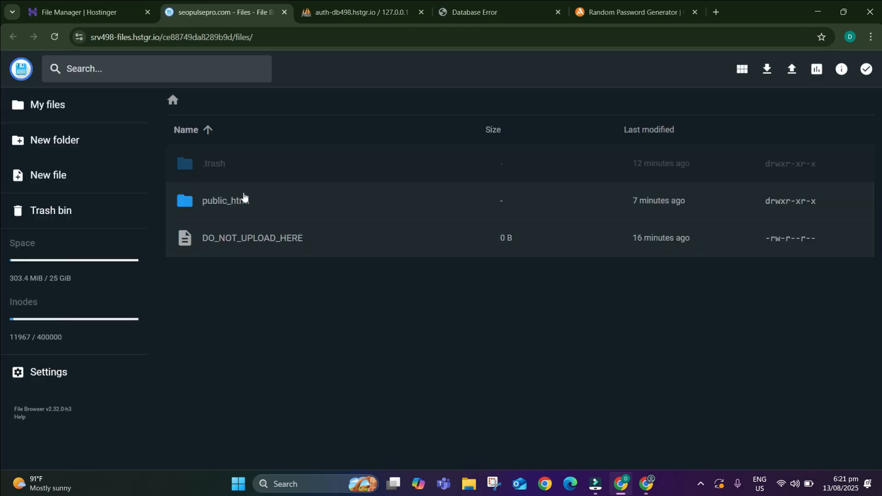
{"action": "double_click", "coordinate": [244, 197]}
{"action": "scroll", "coordinate": [312, 259], "scroll_direction": "down", "scroll_amount": 8}
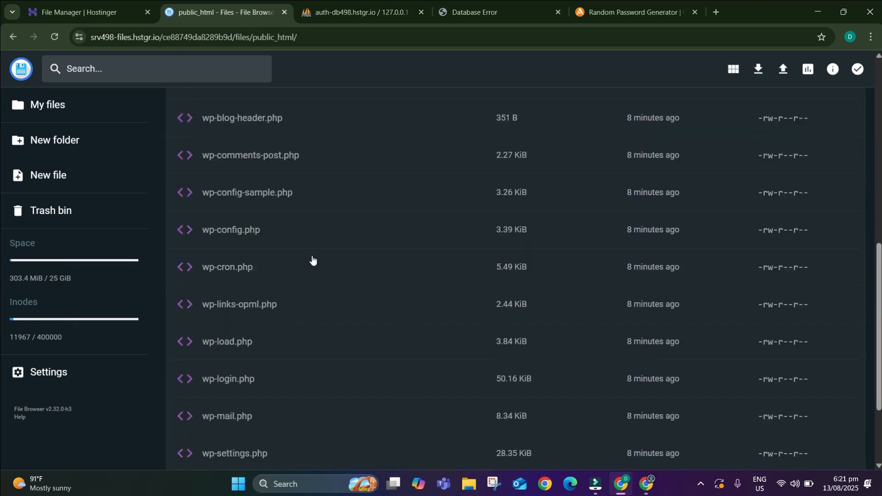
{"action": "scroll", "coordinate": [312, 260], "scroll_direction": "down", "scroll_amount": 2}
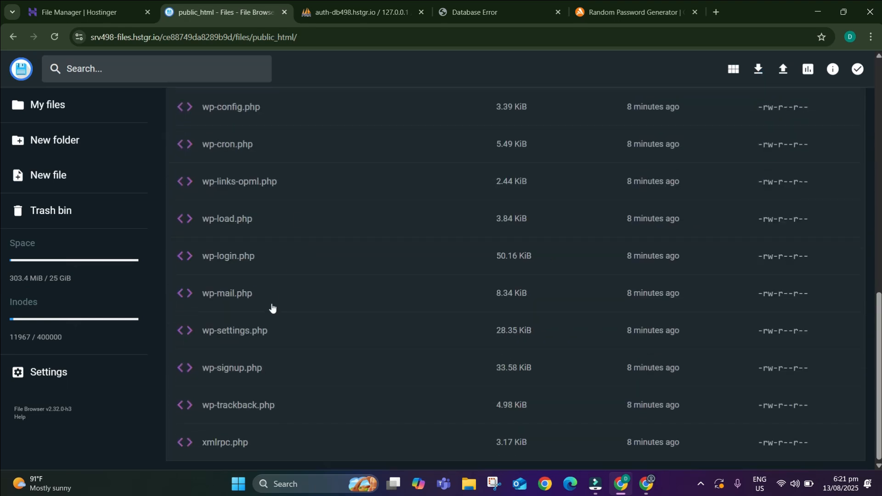
{"action": "scroll", "coordinate": [272, 308], "scroll_direction": "up", "scroll_amount": 1}
{"action": "scroll", "coordinate": [272, 308], "scroll_direction": "up", "scroll_amount": 1}
{"action": "double_click", "coordinate": [239, 235]}
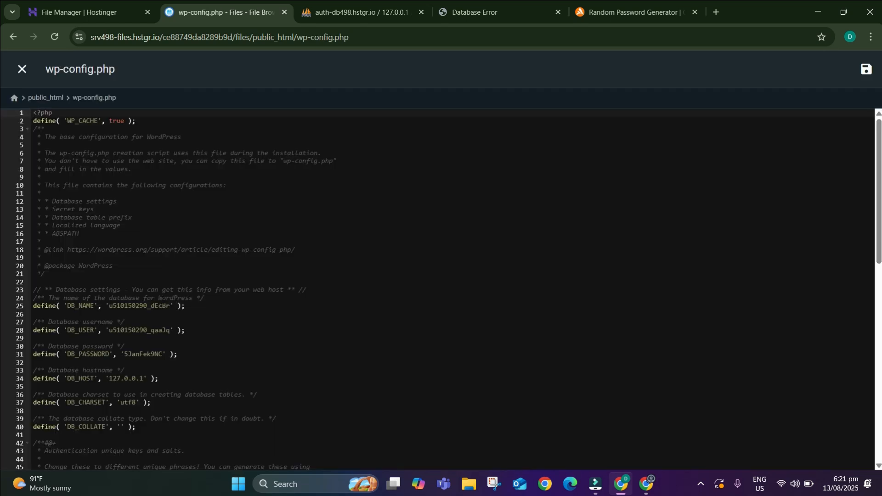
{"action": "scroll", "coordinate": [164, 303], "scroll_direction": "down", "scroll_amount": 1}
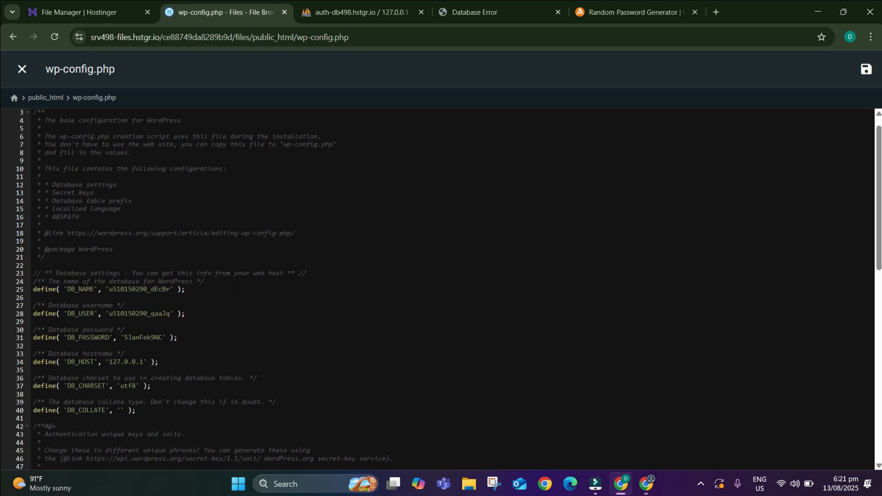
Step: Copy the new database's full name, including its prefix, from the MySQL database management page of seopulsepro.com
{"action": "left_click", "coordinate": [102, 4]}
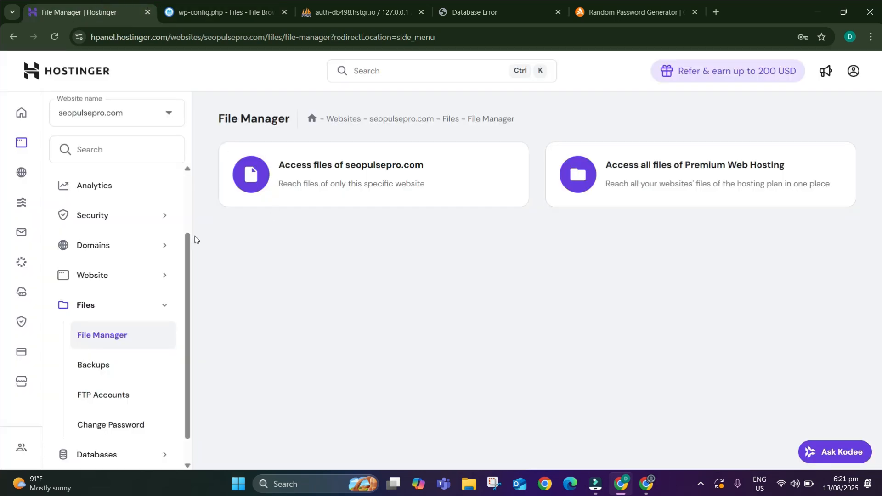
{"action": "scroll", "coordinate": [135, 279], "scroll_direction": "down", "scroll_amount": 1}
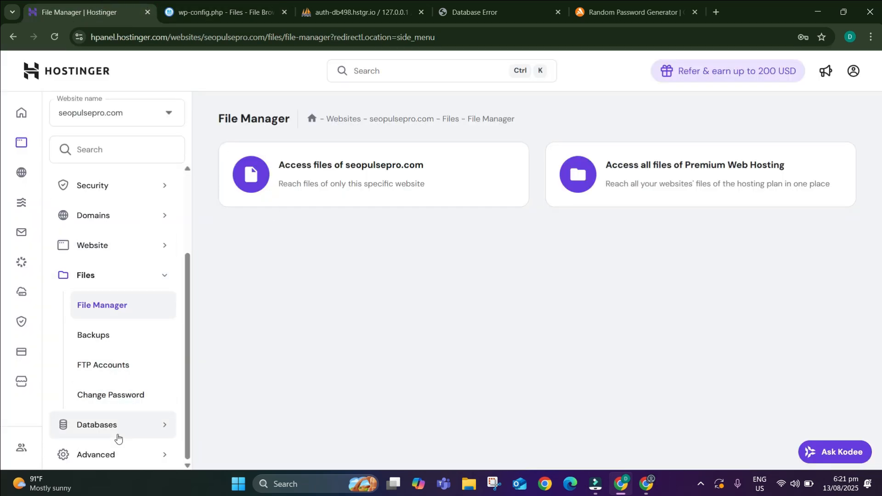
{"action": "left_click", "coordinate": [126, 421]}
{"action": "left_click", "coordinate": [120, 371]}
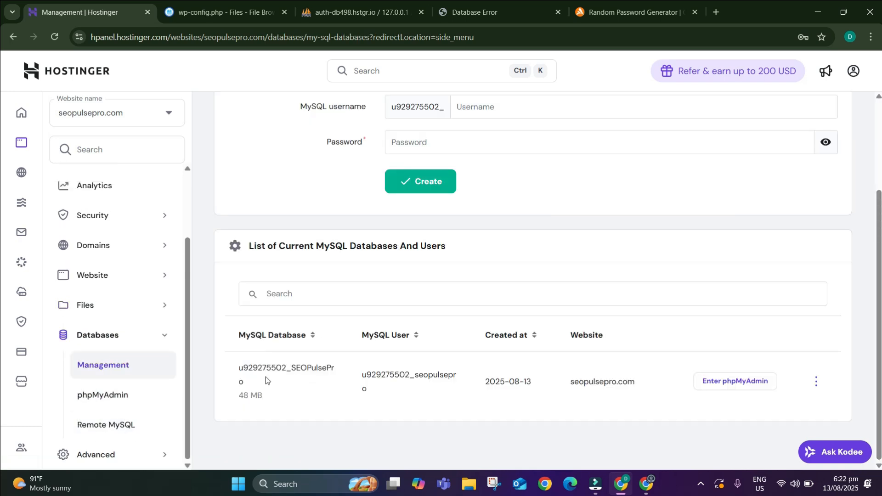
{"action": "left_click_drag", "start_coordinate": [252, 385], "coordinate": [228, 358]}
{"action": "left_click", "coordinate": [248, 372]}
{"action": "double_click", "coordinate": [256, 365]}
{"action": "right_click", "coordinate": [256, 365]}
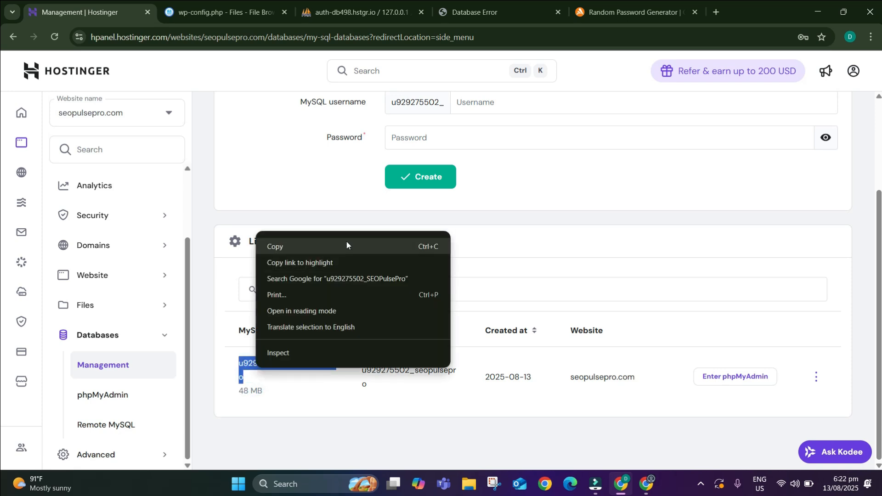
{"action": "left_click", "coordinate": [346, 241]}
Step: Set DB_NAME in wp-config.php to u929275502_SEOPulsePro, keeping the definition on a single line
{"action": "left_click", "coordinate": [225, 12]}
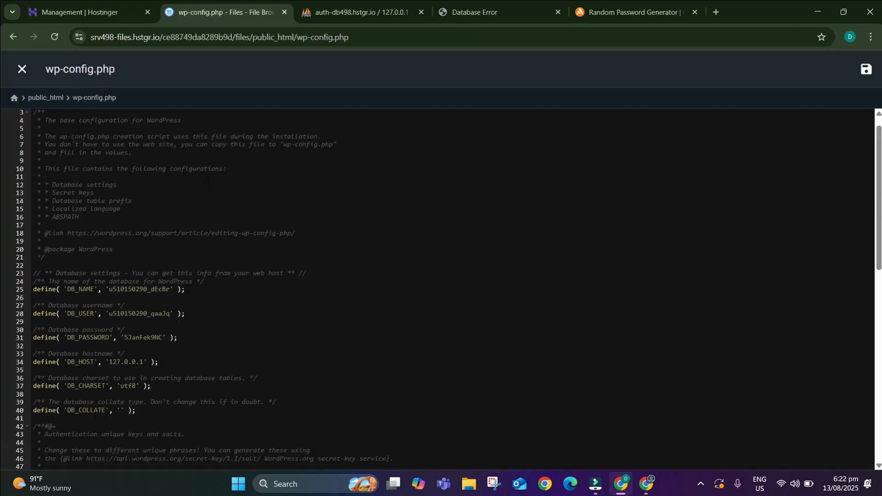
{"action": "left_click_drag", "start_coordinate": [171, 290], "coordinate": [113, 290]}
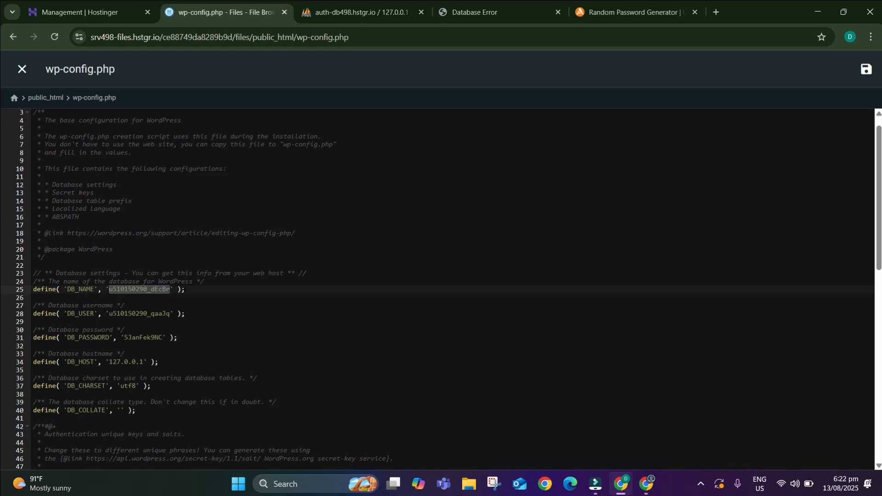
{"action": "key", "text": "ctrl+v"}
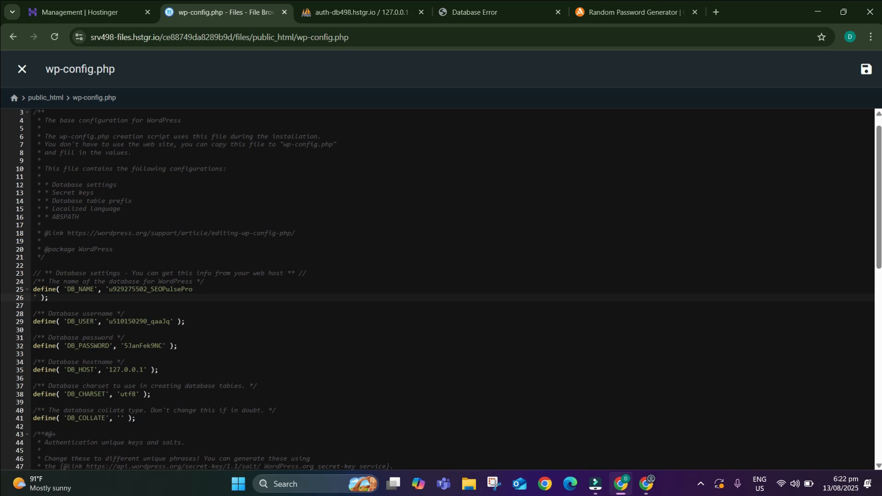
{"action": "key", "text": "BackSpace"}
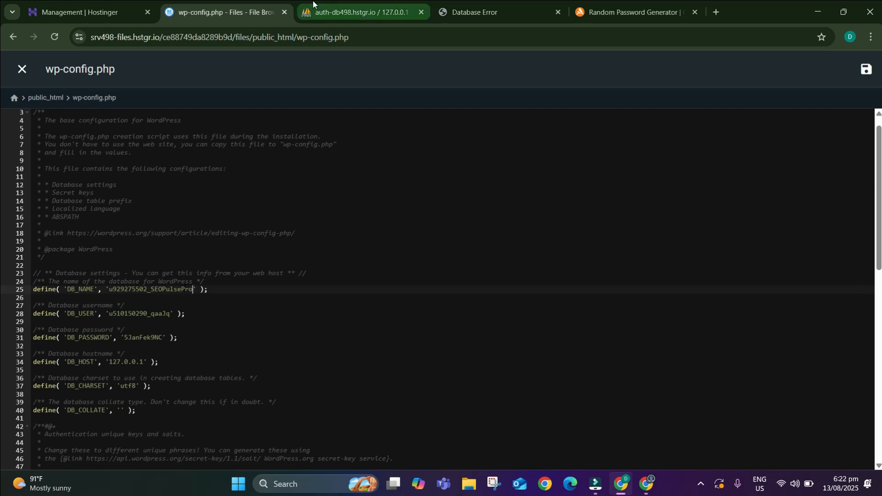
{"action": "left_click", "coordinate": [87, 12]}
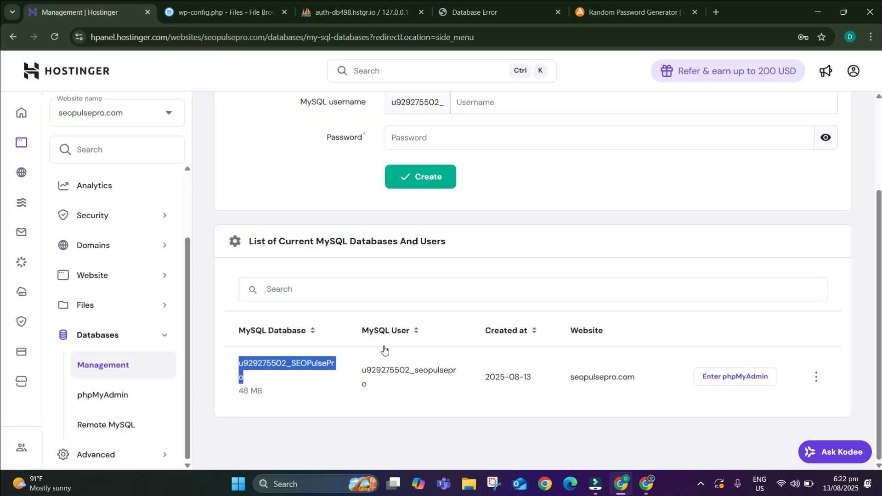
{"action": "double_click", "coordinate": [376, 372]}
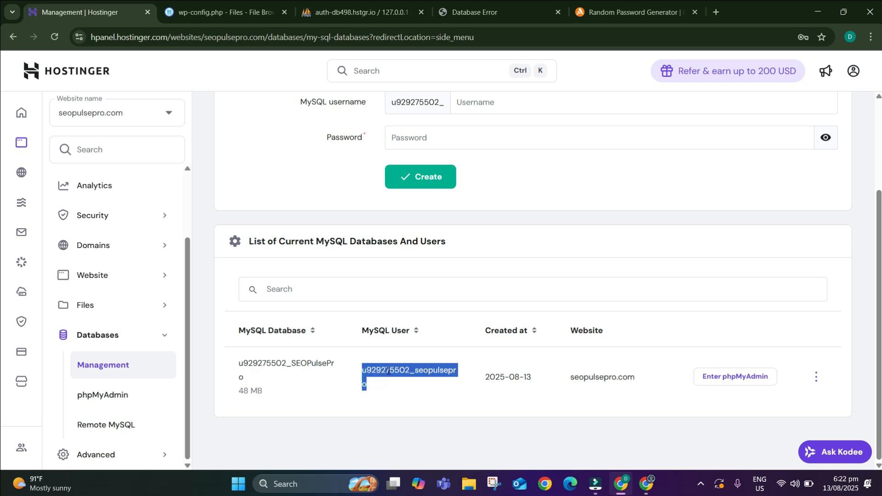
{"action": "left_click", "coordinate": [404, 2]}
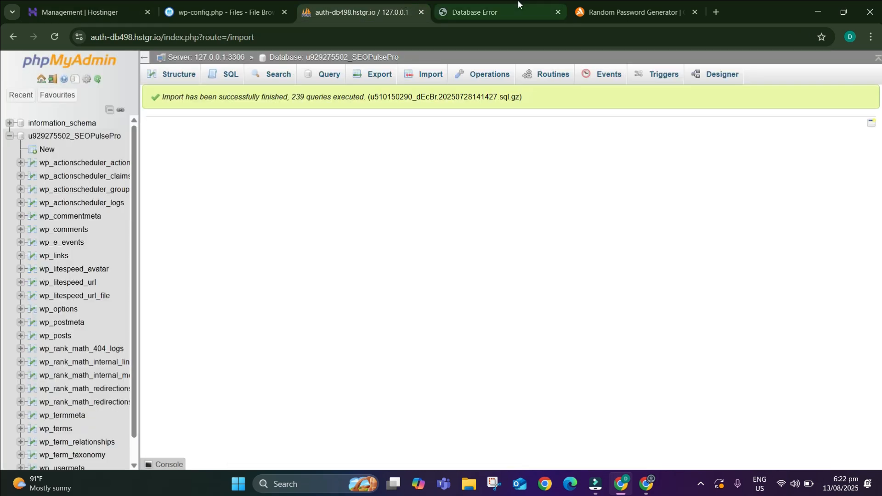
{"action": "left_click", "coordinate": [220, 11]}
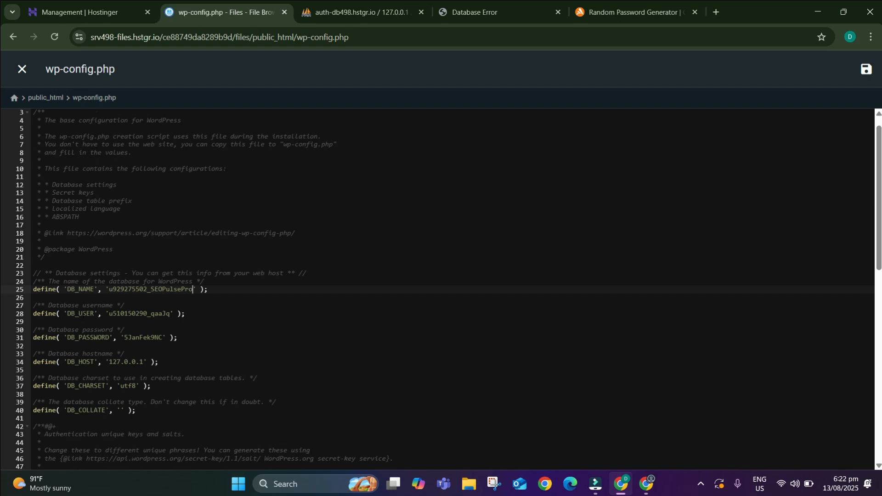
{"action": "left_click_drag", "start_coordinate": [170, 314], "coordinate": [109, 313]}
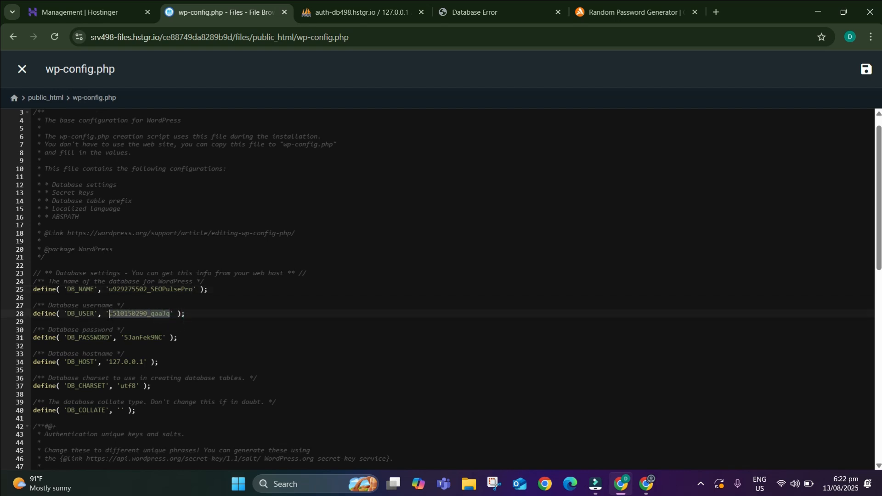
{"action": "key", "text": "ctrl+v"}
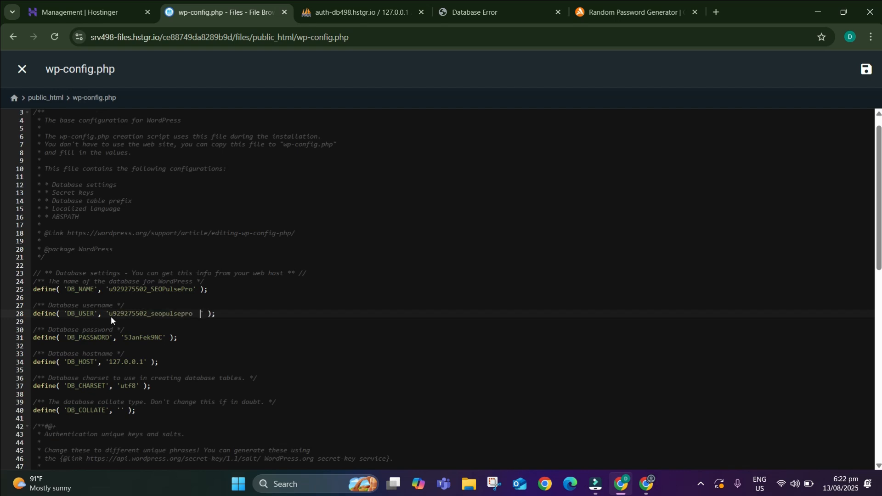
{"action": "key", "text": "BackSpace"}
{"action": "key", "text": "BackSpace"}
{"action": "left_click", "coordinate": [820, 8]}
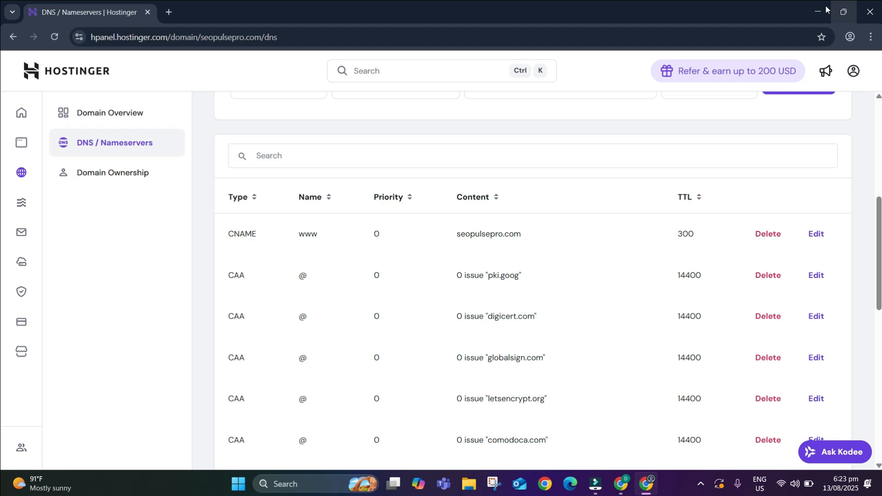
Step: Set DB_PASSWORD in wp-config.php to the new database user's password and save the file
{"action": "left_click", "coordinate": [823, 10]}
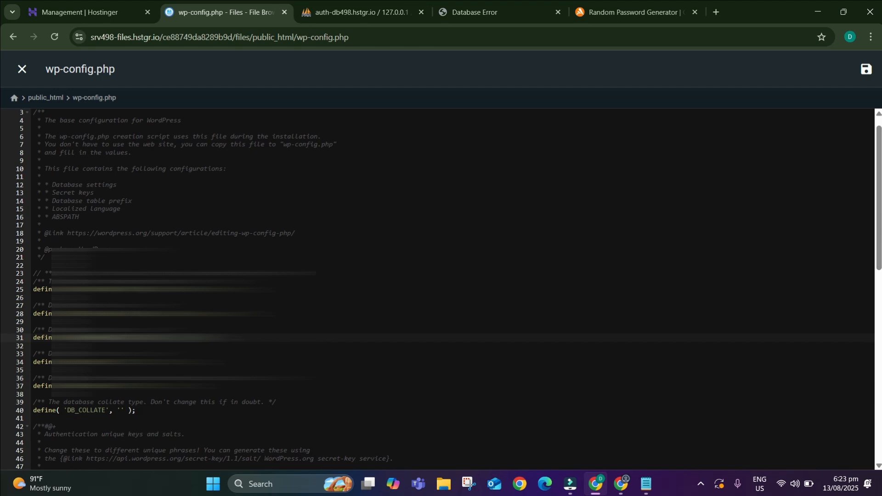
{"action": "key", "text": "ctrl+v"}
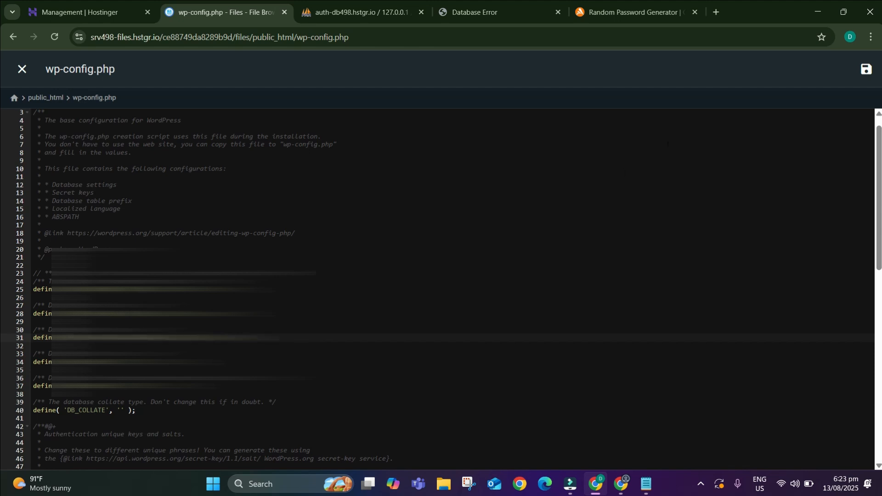
{"action": "left_click", "coordinate": [866, 69]}
Step: Reload the seopulsepro.com site and look through its homepage from the header to the Why Choose Us section
{"action": "left_click", "coordinate": [494, 5]}
{"action": "left_click", "coordinate": [56, 37]}
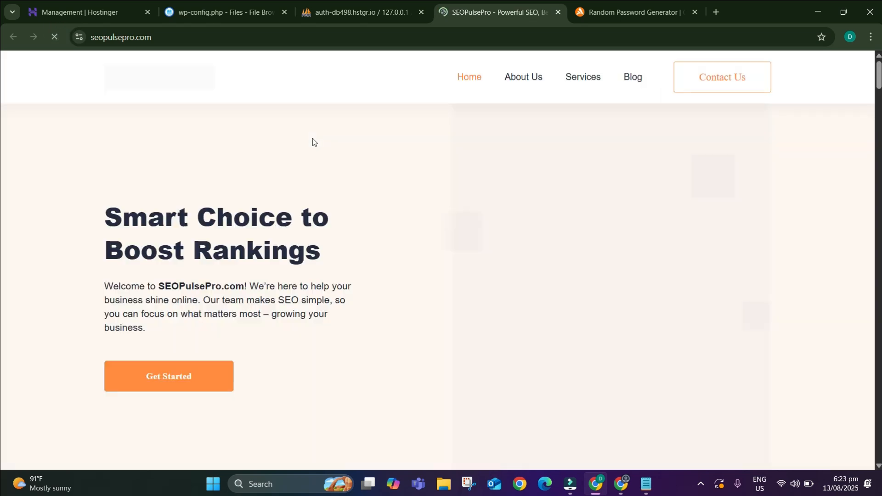
{"action": "scroll", "coordinate": [363, 299], "scroll_direction": "down", "scroll_amount": 7}
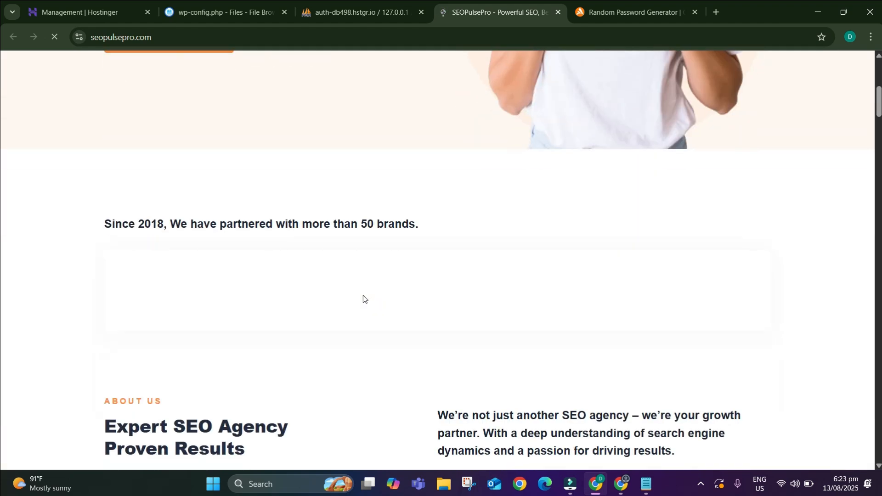
{"action": "scroll", "coordinate": [487, 197], "scroll_direction": "up", "scroll_amount": 8}
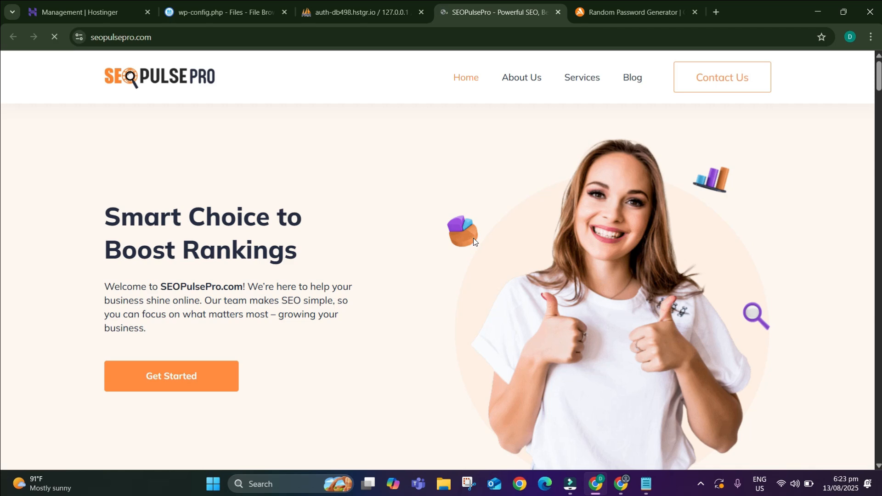
{"action": "scroll", "coordinate": [337, 337], "scroll_direction": "down", "scroll_amount": 10}
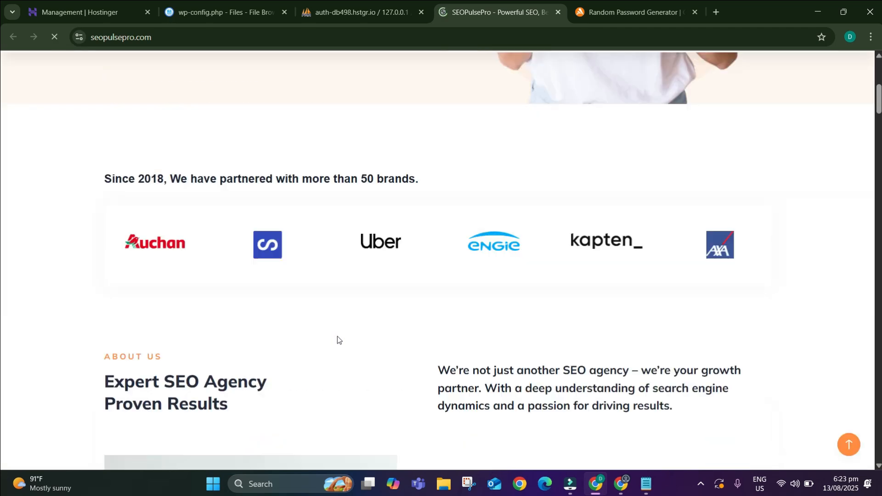
{"action": "scroll", "coordinate": [506, 213], "scroll_direction": "down", "scroll_amount": 15}
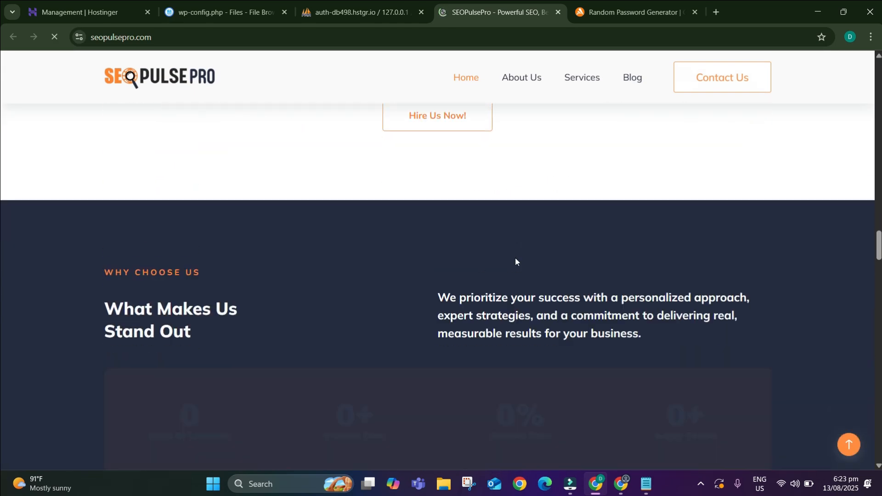
{"action": "scroll", "coordinate": [514, 258], "scroll_direction": "up", "scroll_amount": 15}
Step: Return to the hosting panel and look over the overview dashboard of seopulsepro.com
{"action": "left_click", "coordinate": [381, 3]}
{"action": "left_click", "coordinate": [213, 3]}
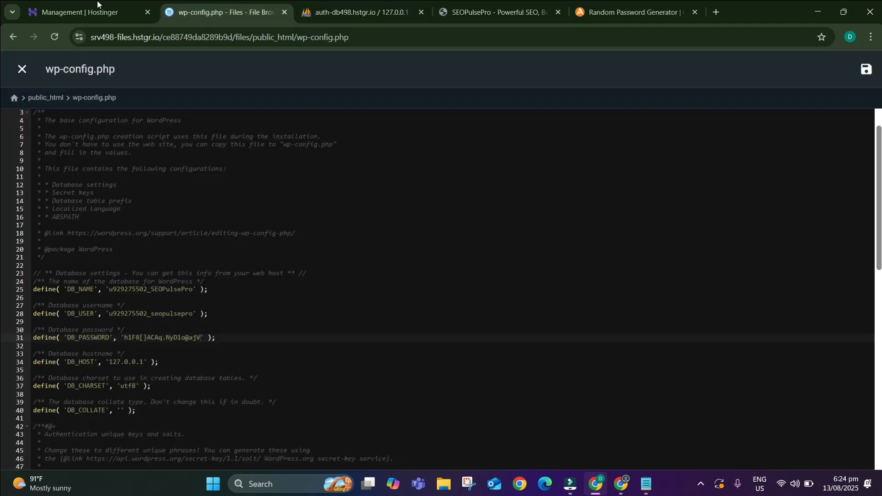
{"action": "left_click", "coordinate": [98, 2]}
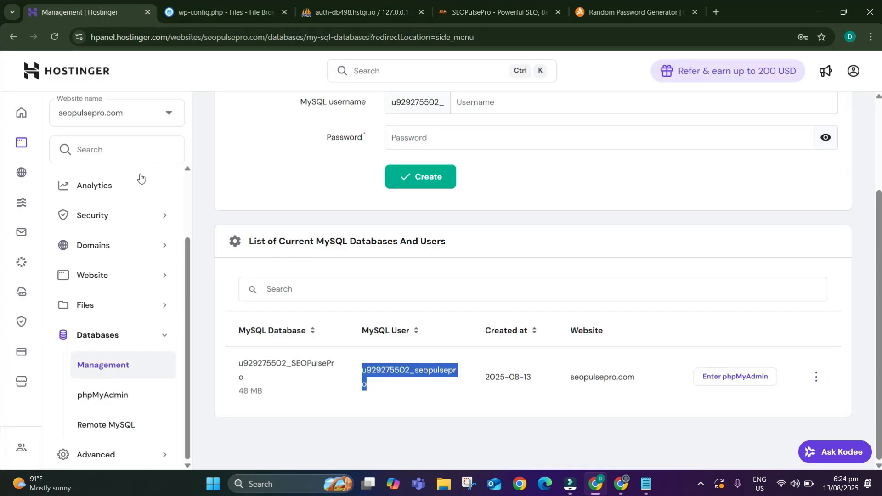
{"action": "scroll", "coordinate": [154, 207], "scroll_direction": "up", "scroll_amount": 1}
{"action": "scroll", "coordinate": [154, 207], "scroll_direction": "up", "scroll_amount": 1}
{"action": "left_click", "coordinate": [125, 198]}
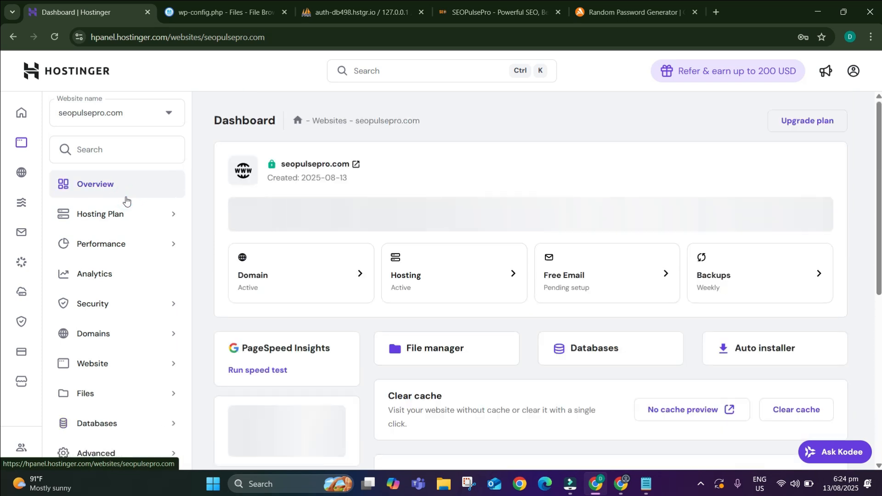
{"action": "scroll", "coordinate": [587, 263], "scroll_direction": "down", "scroll_amount": 3}
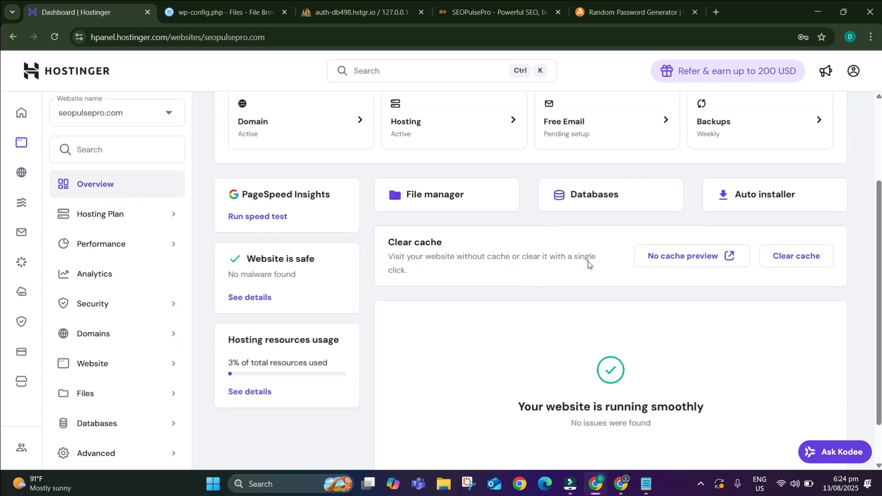
{"action": "scroll", "coordinate": [308, 195], "scroll_direction": "up", "scroll_amount": 3}
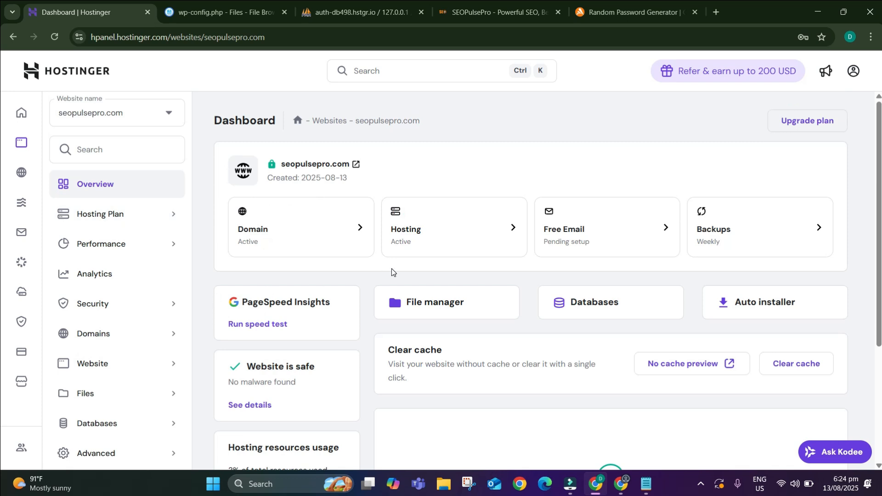
{"action": "scroll", "coordinate": [392, 268], "scroll_direction": "down", "scroll_amount": 3}
{"action": "scroll", "coordinate": [391, 268], "scroll_direction": "up", "scroll_amount": 3}
Step: Search the site's options for "wordp", access WordPress Install and detect the manually uploaded WordPress installation
{"action": "left_click", "coordinate": [107, 154]}
{"action": "type", "text": "wordp"}
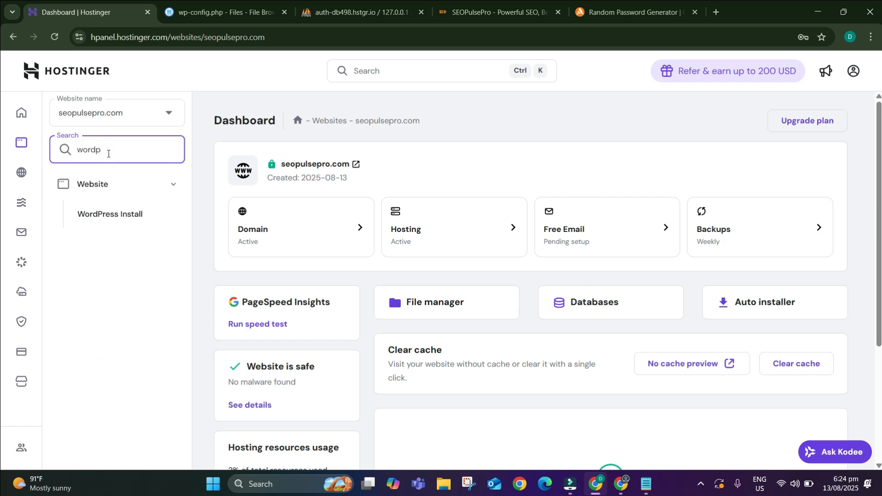
{"action": "left_click", "coordinate": [123, 212]}
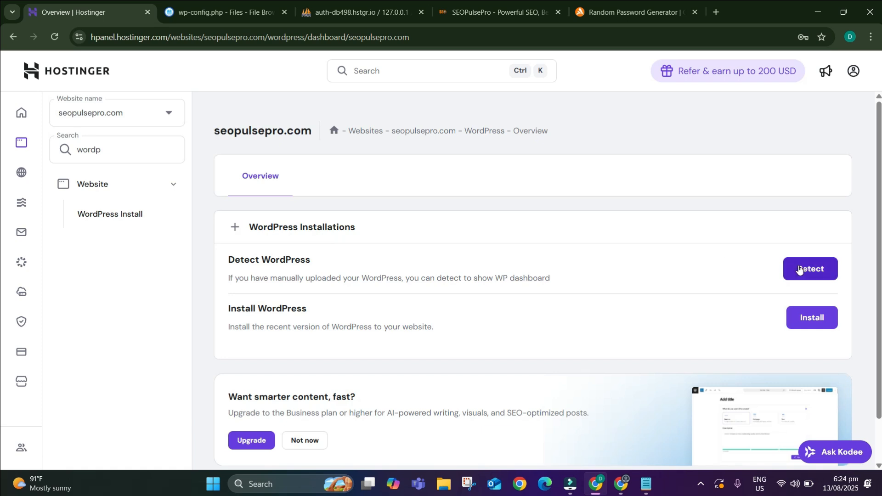
{"action": "left_click", "coordinate": [811, 269]}
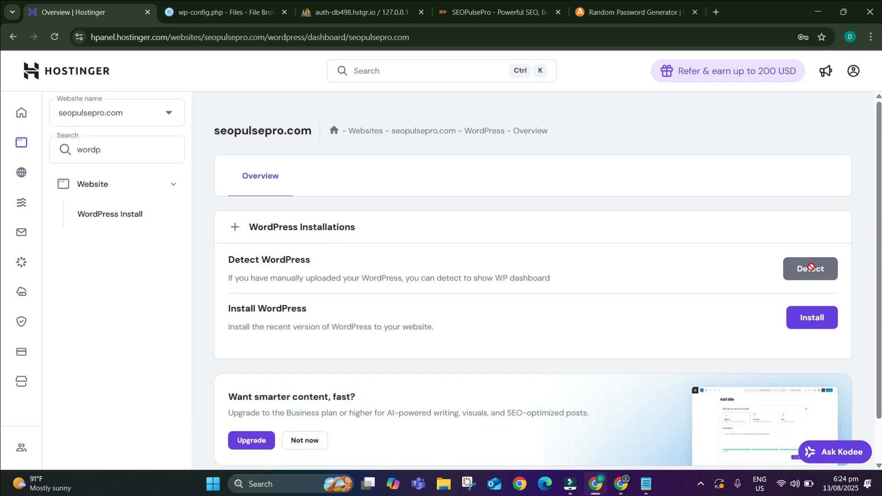
{"action": "left_click", "coordinate": [554, 294]}
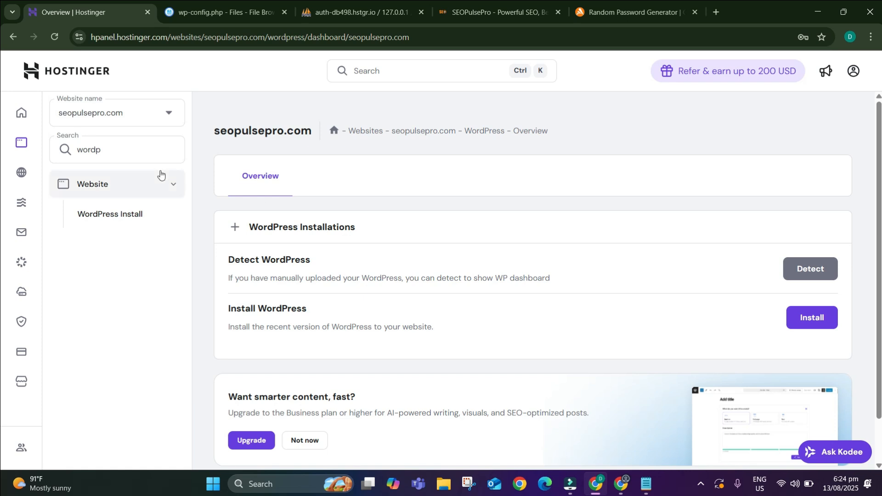
Step: Clear the "wordp" search and go back to the overview of seopulsepro.com
{"action": "key", "text": "BackSpace"}
{"action": "left_click", "coordinate": [128, 189]}
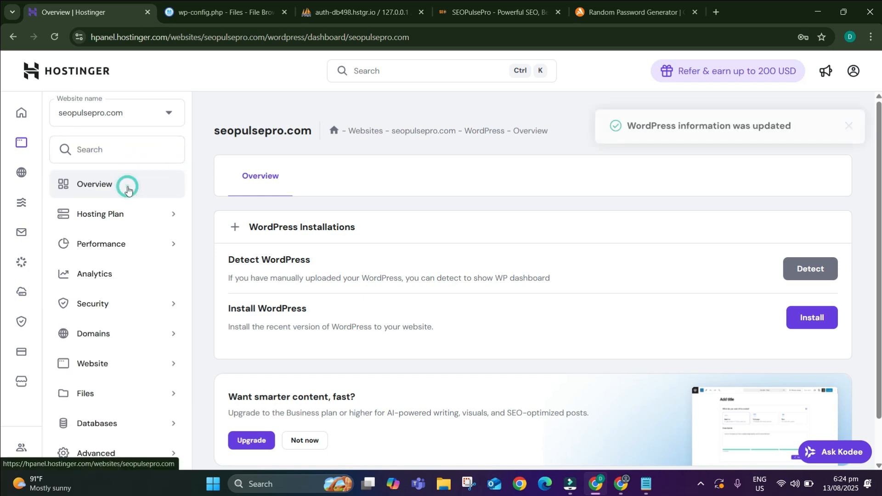